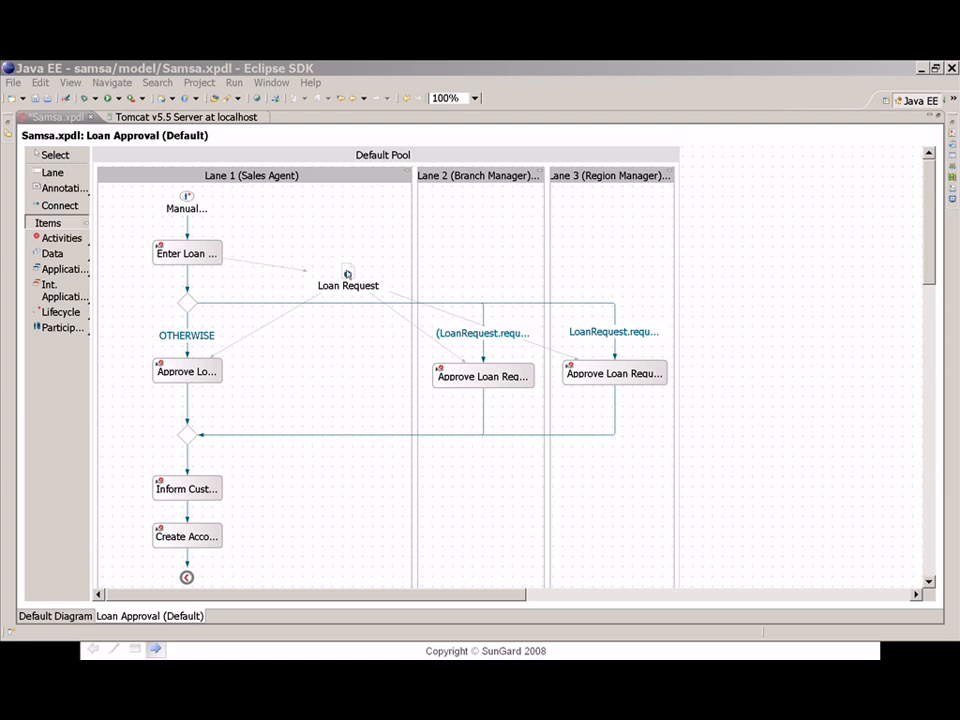
- Open the Loan Request data's properties from the Loan Approval diagram
double_click(347, 274)
- Show Loan Request's Structured Data Definition maximized, with the name column widened and fields expanded
left_click(245, 205)
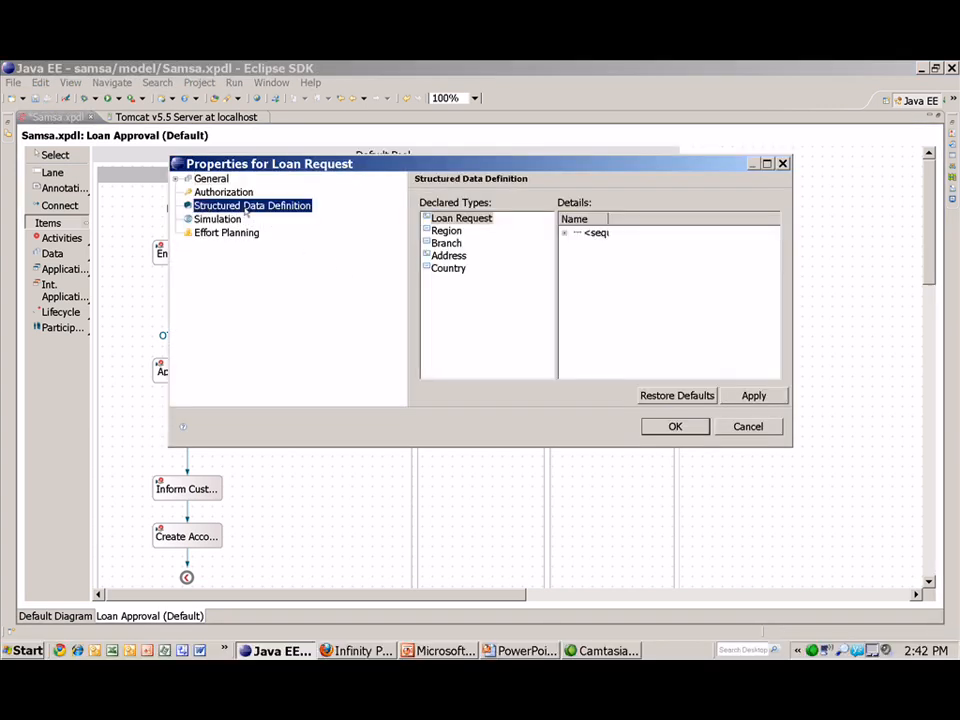
double_click(730, 164)
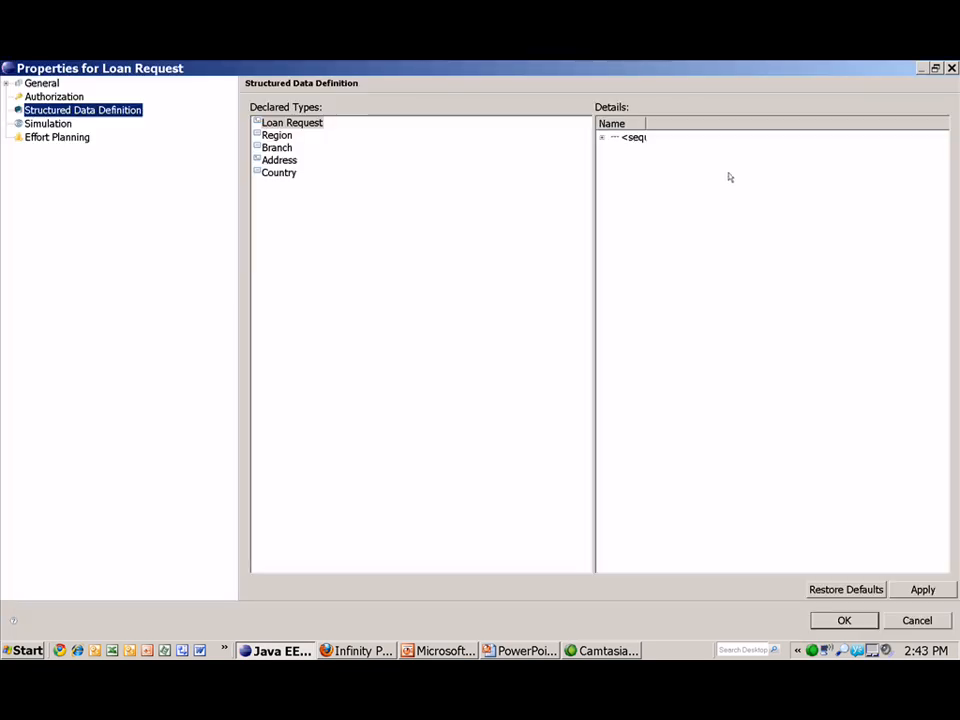
left_click_drag(644, 122, 723, 122)
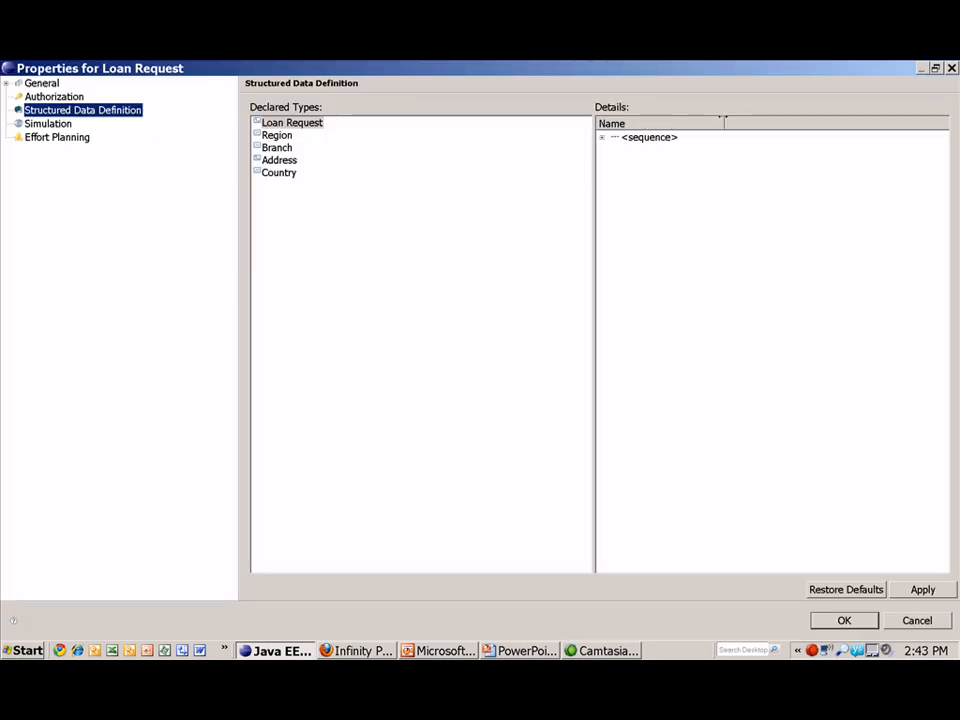
left_click(601, 137)
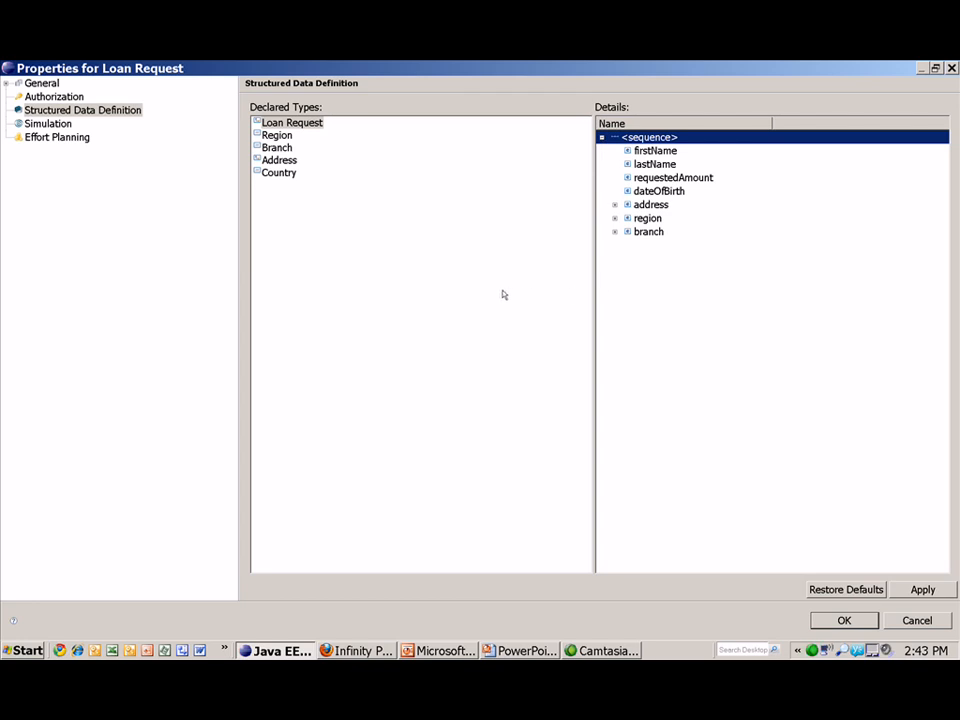
- Step through the lastName, requestedAmount, dateOfBirth, address, region and branch fields
left_click(651, 165)
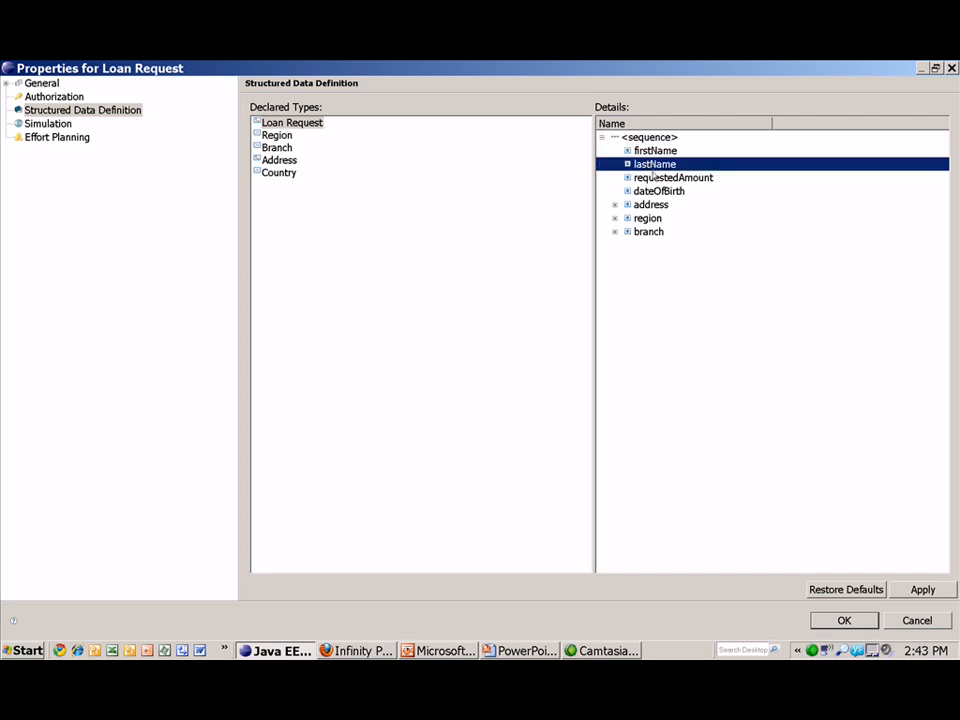
left_click(653, 176)
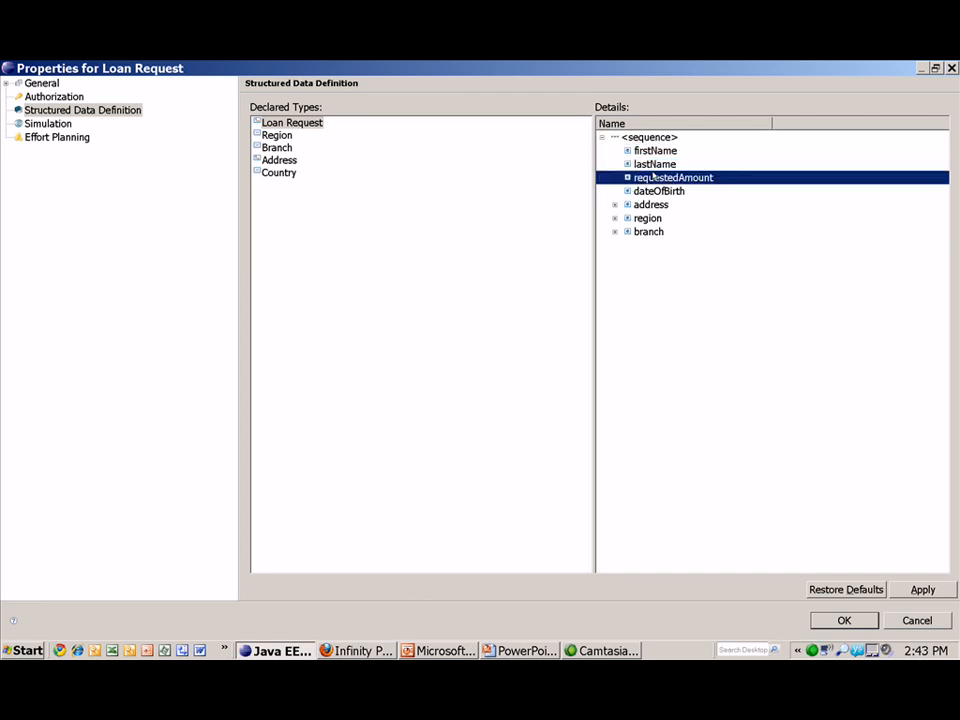
key("Down")
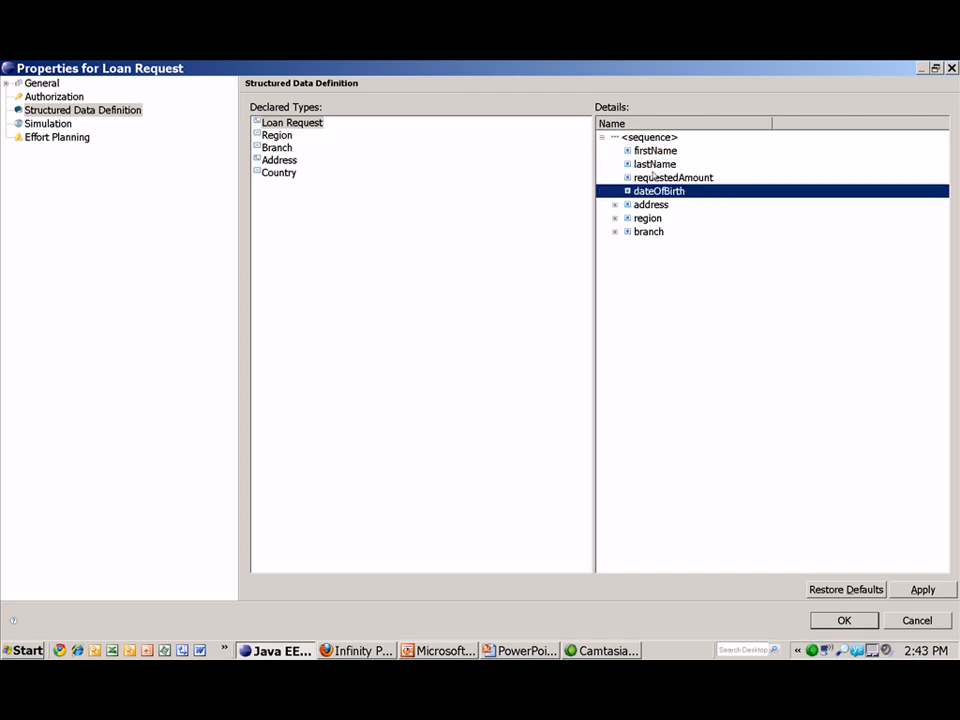
key("Down")
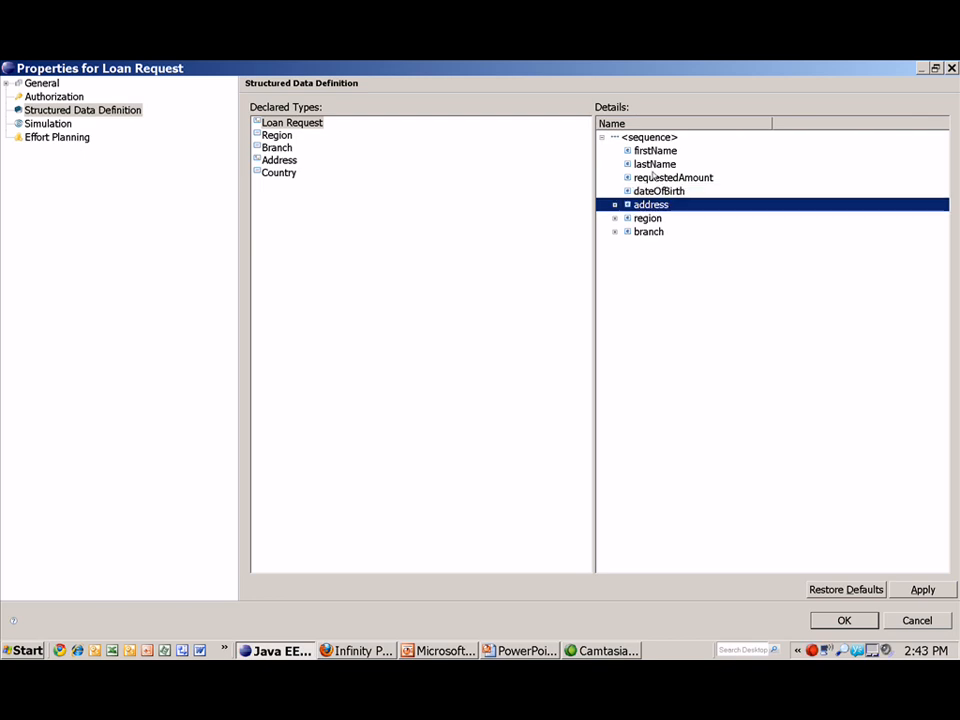
key("Down")
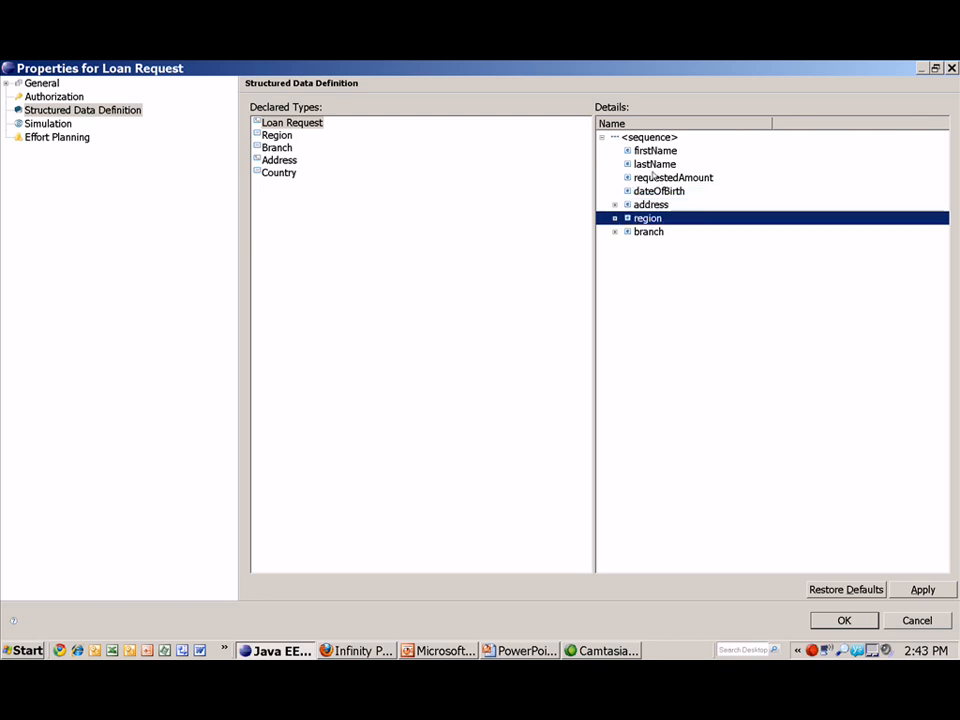
key("Down")
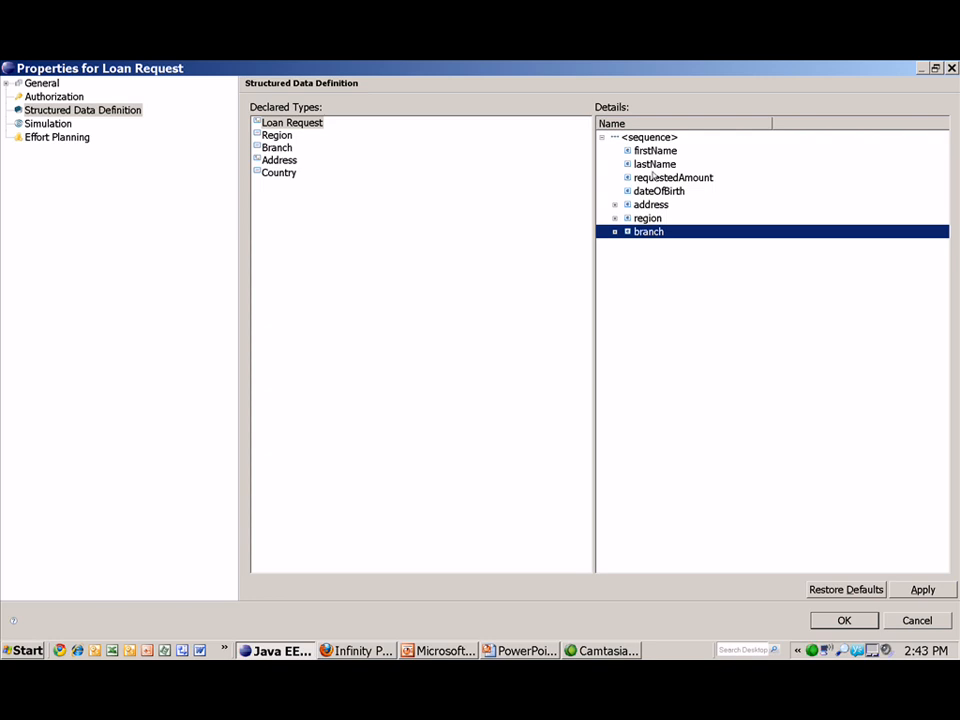
- Reveal region values North, East, West and branches East Village, Chelsea, Upper East, then cancel
left_click(614, 218)
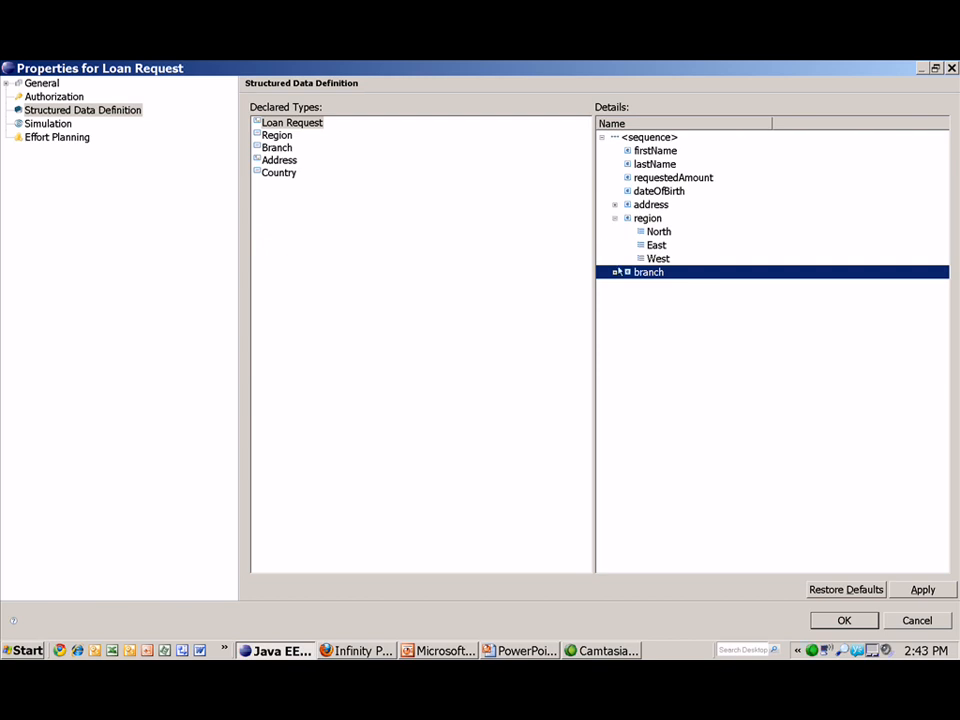
left_click(615, 272)
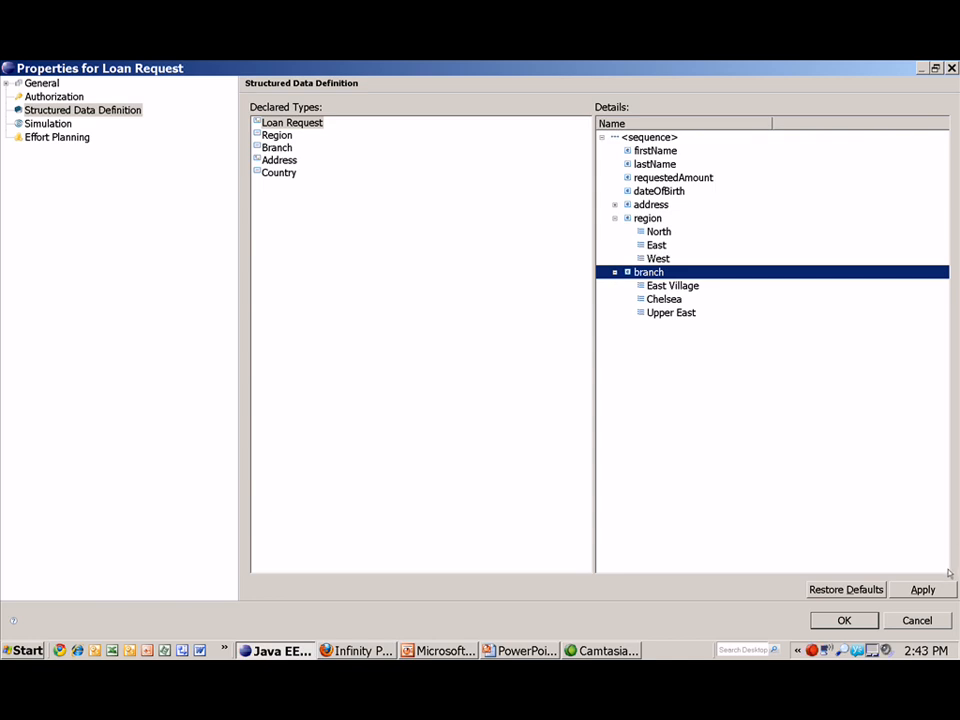
left_click(917, 619)
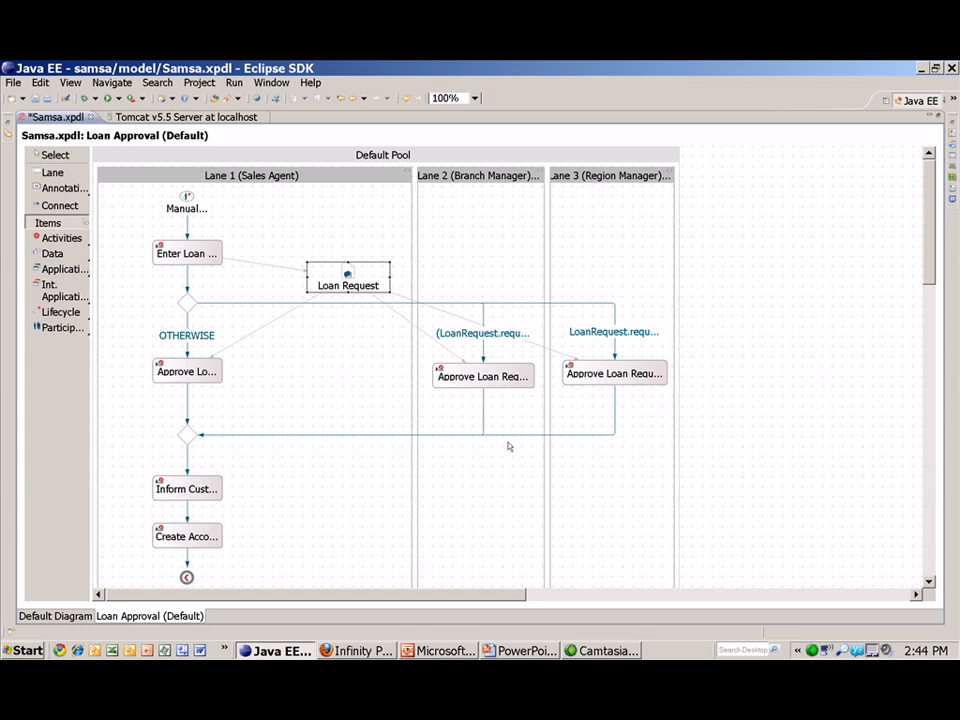
double_click(491, 338)
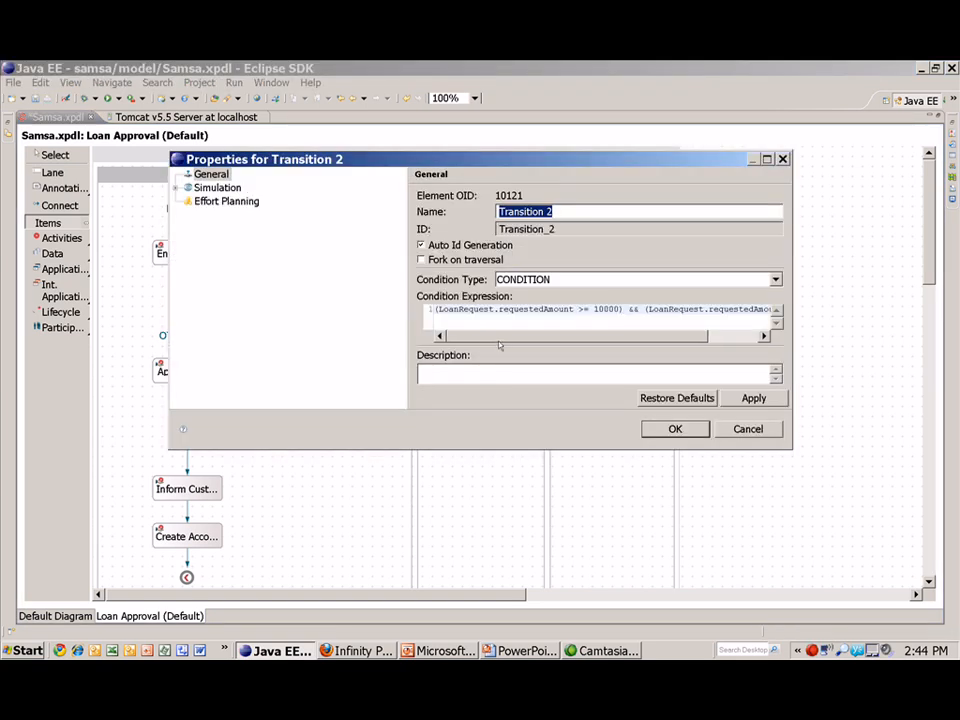
left_click_drag(498, 342, 548, 340)
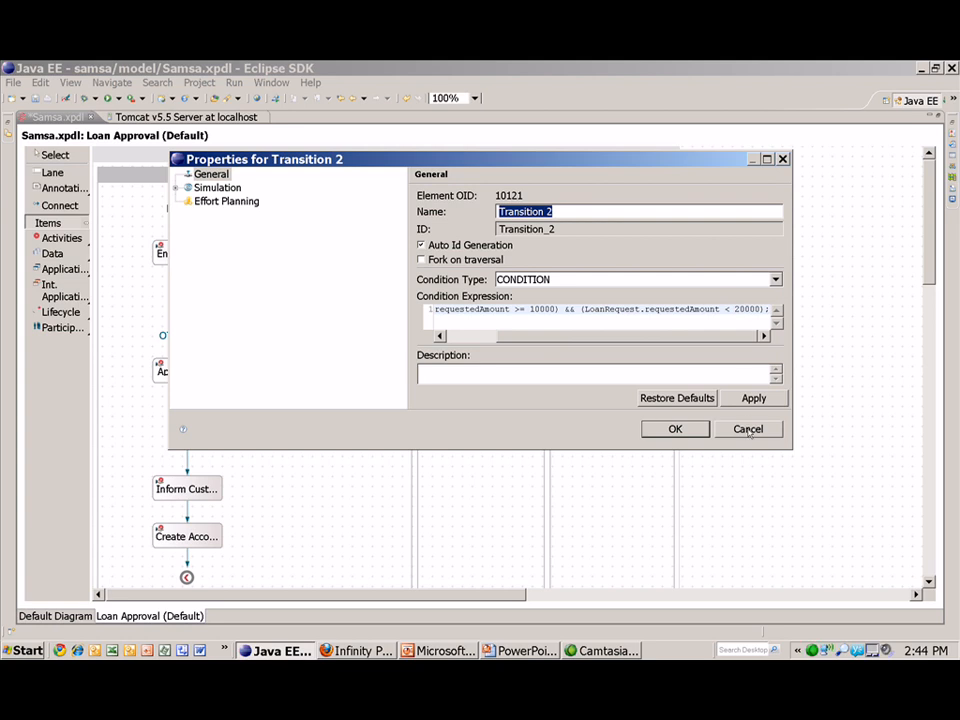
left_click(748, 429)
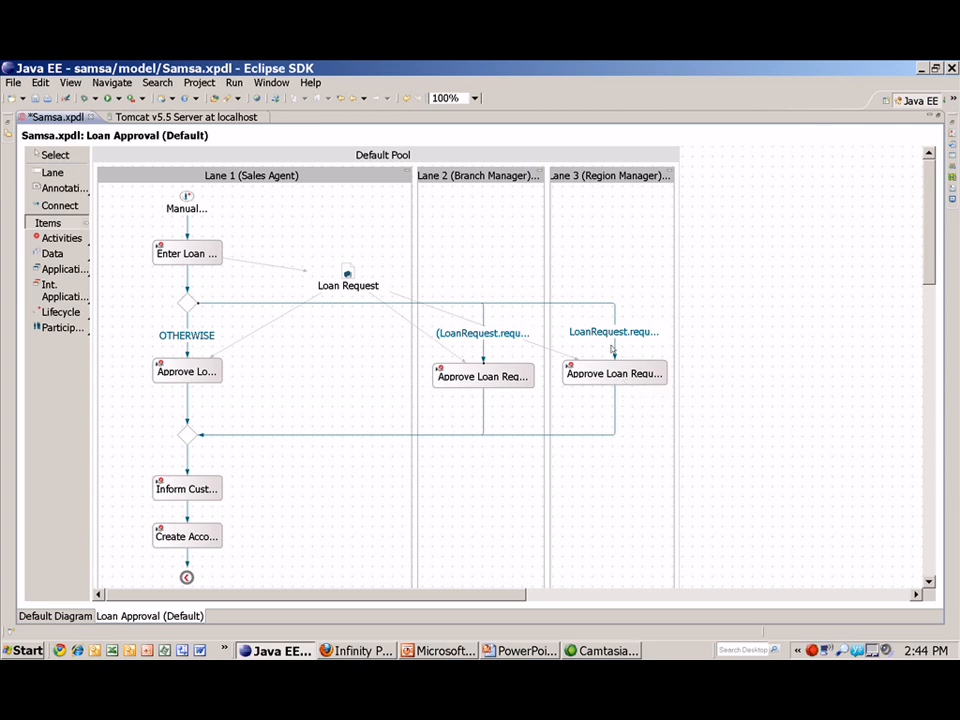
double_click(603, 334)
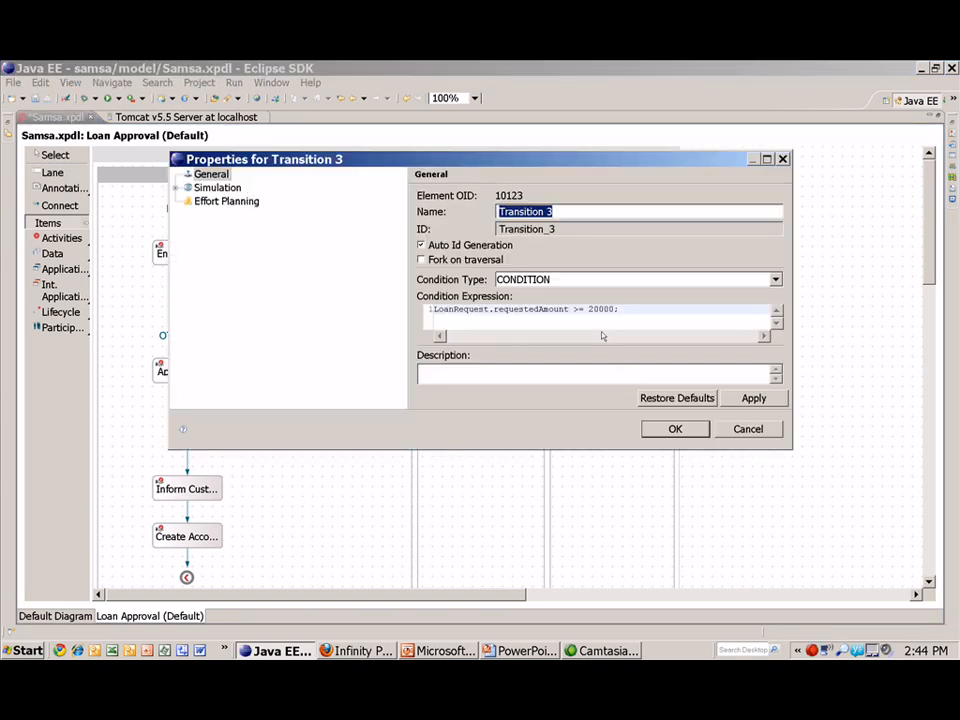
left_click_drag(447, 330, 626, 308)
left_click(553, 314)
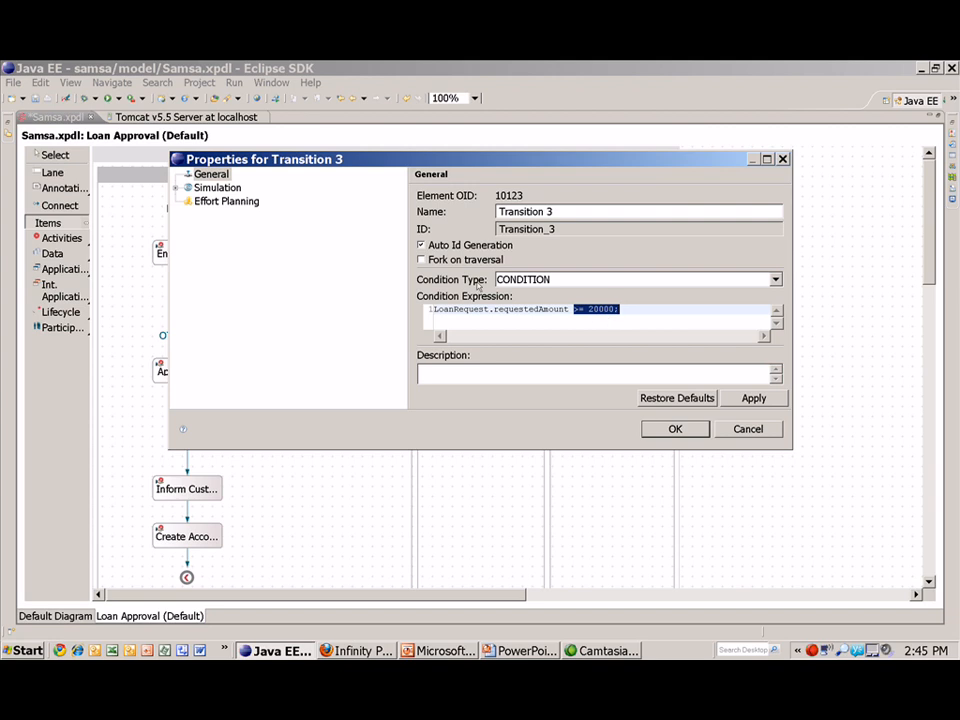
left_click(735, 428)
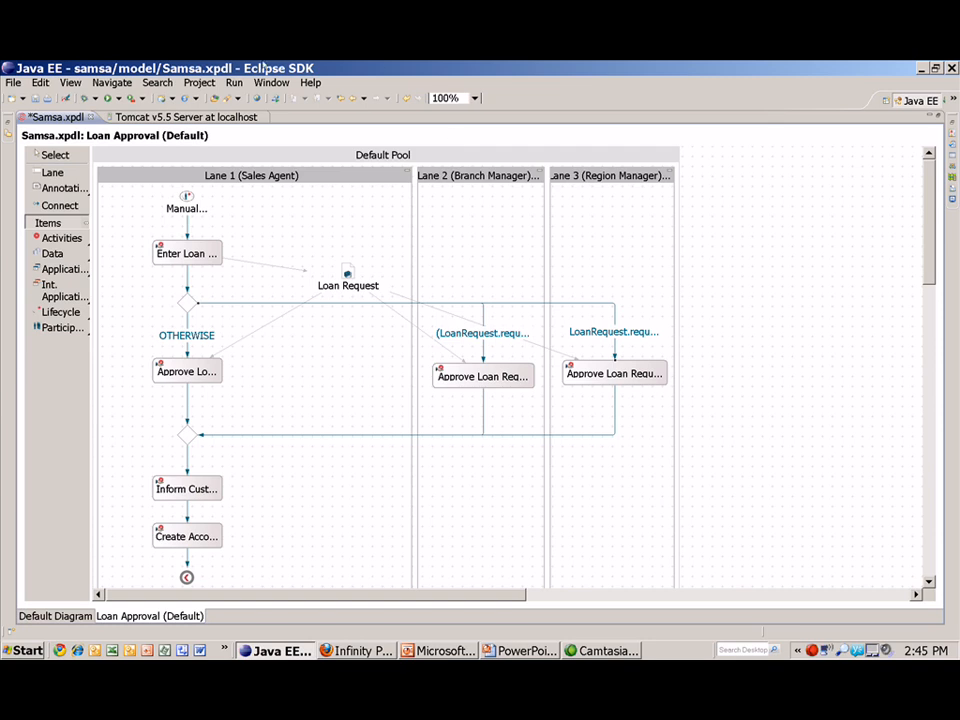
- Switch to the Default Diagram and step through the Corporation, Region and Branch organizations
left_click(86, 618)
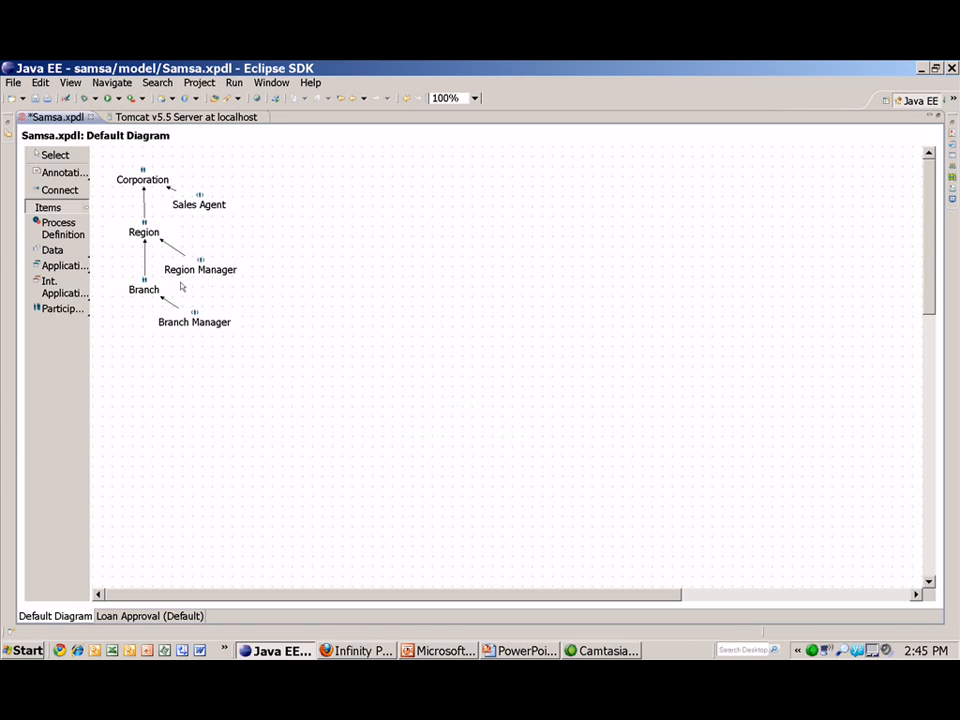
left_click(143, 181)
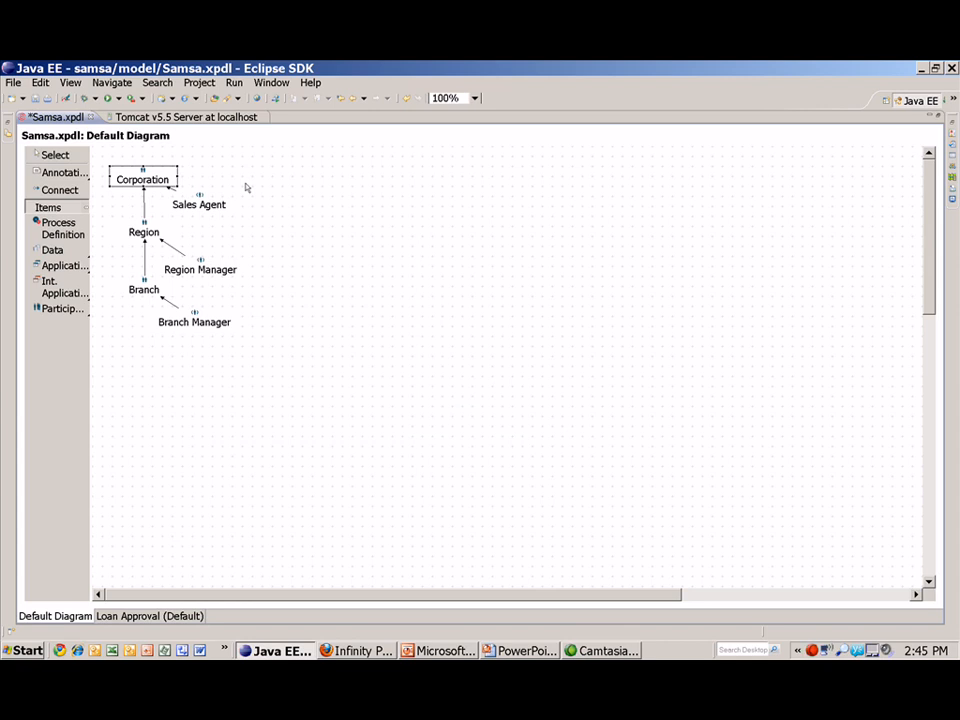
key("Down")
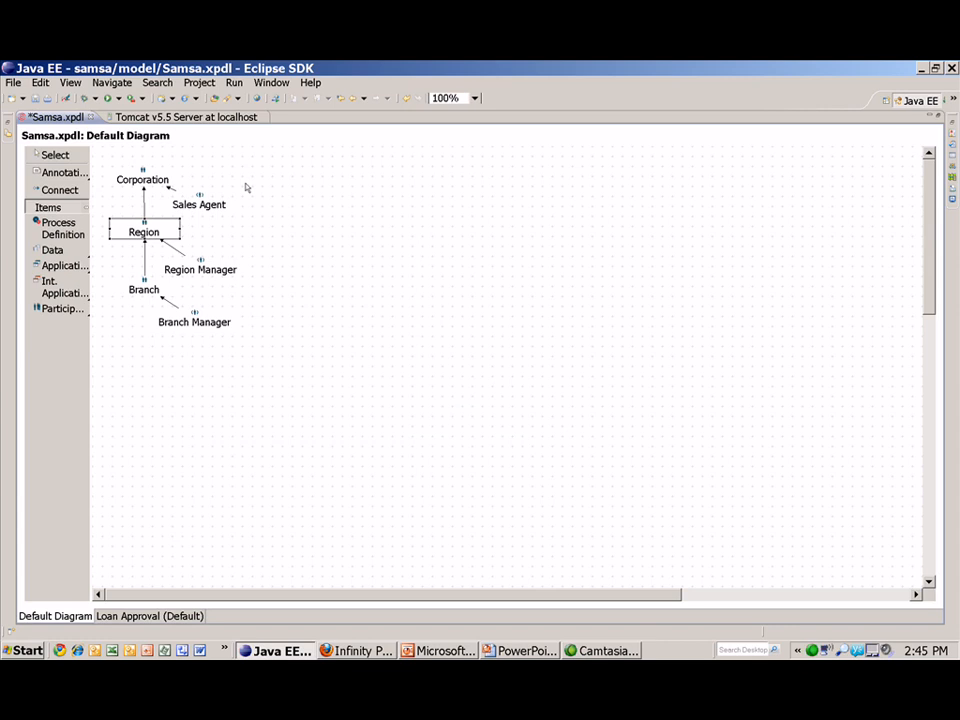
key("Down")
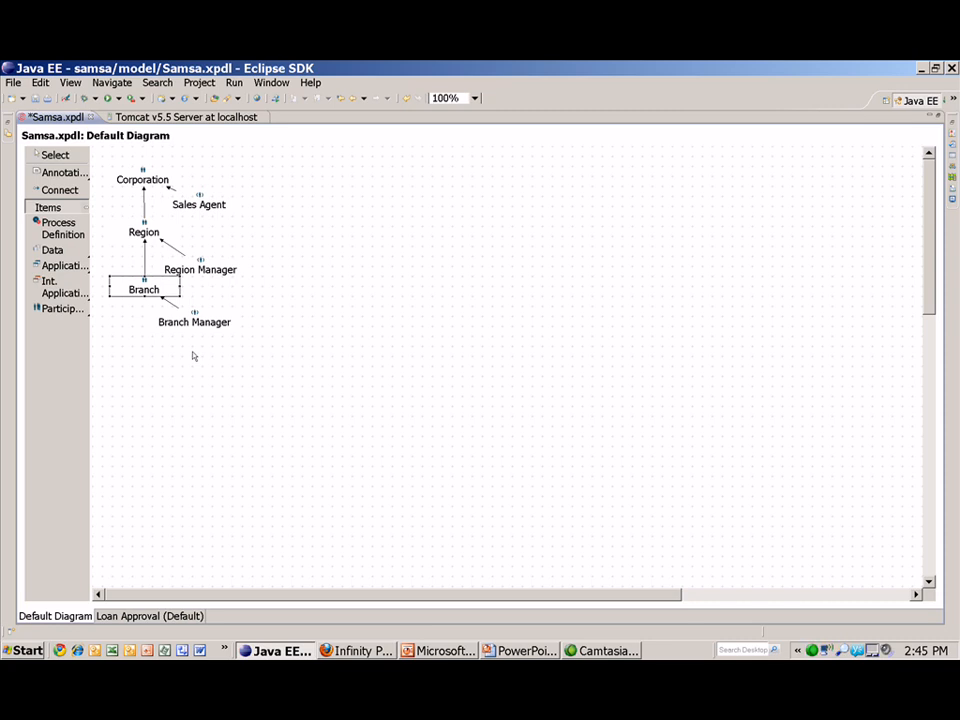
- Open the Branch organization's Department Binding and enable 'Organization supports departments'
left_click(148, 289)
left_click(148, 288)
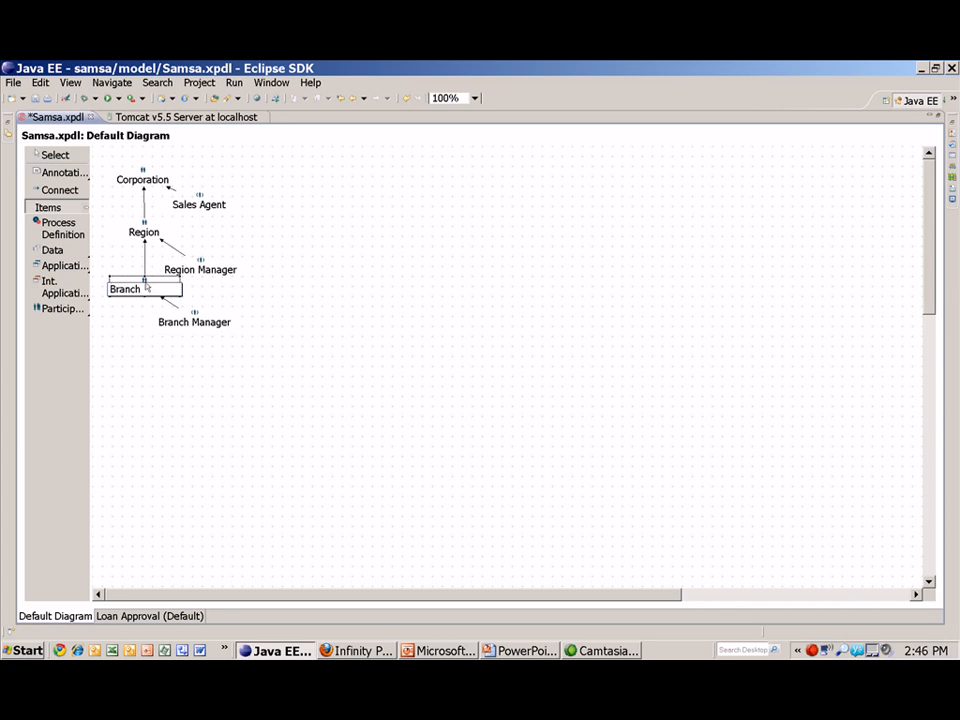
left_click(145, 280)
double_click(145, 283)
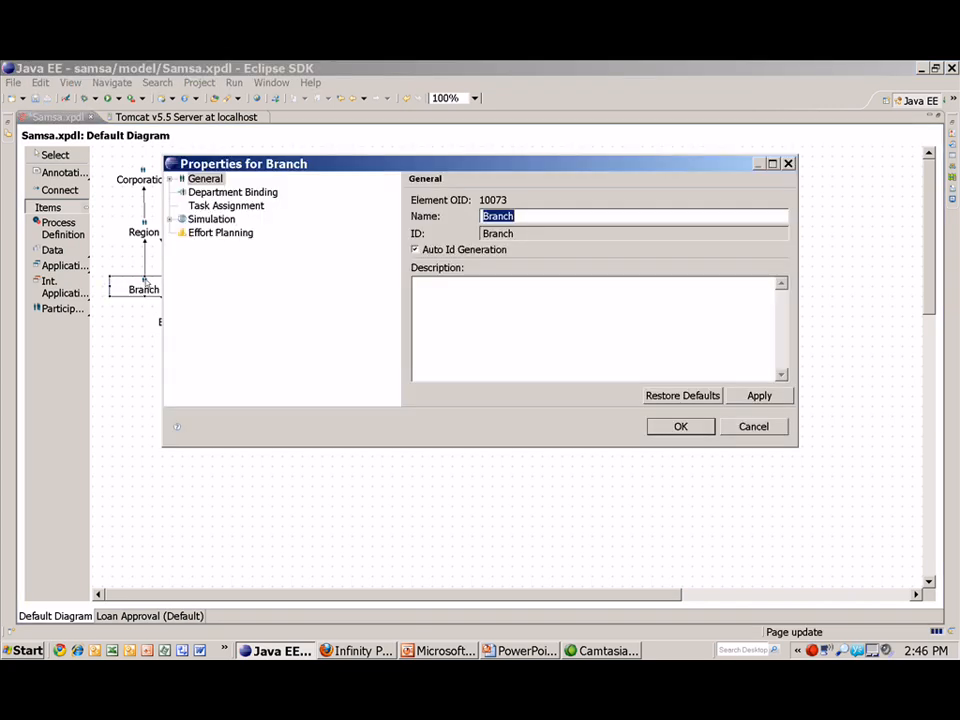
left_click(228, 193)
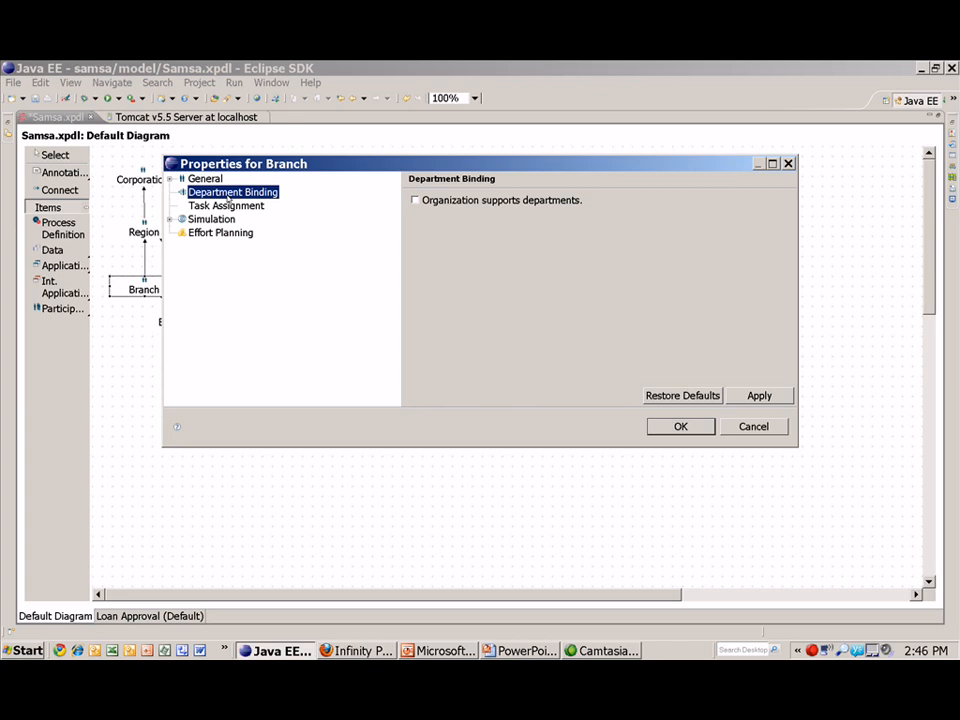
left_click(414, 200)
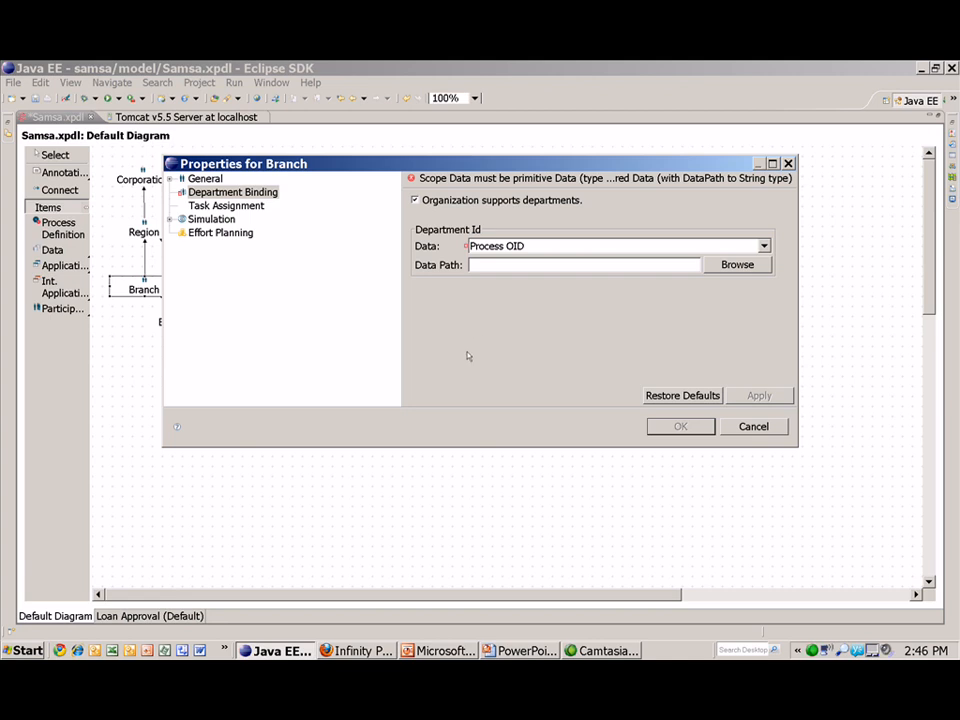
- Take the department Id from Loan Request data with path branch, and save
left_click(763, 246)
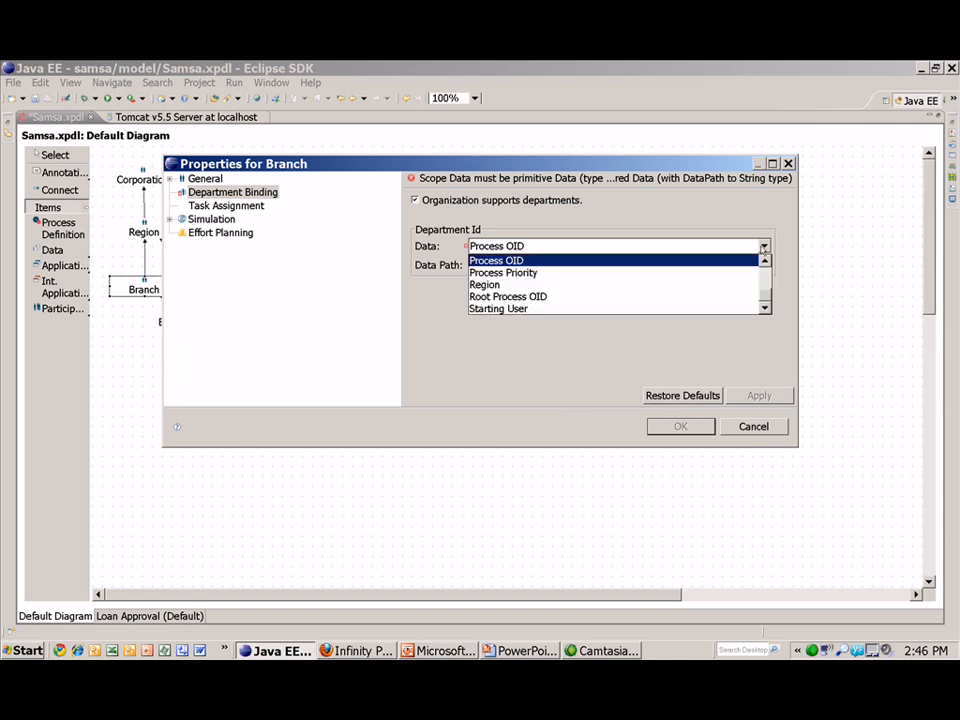
scroll(748, 281, "up", 1)
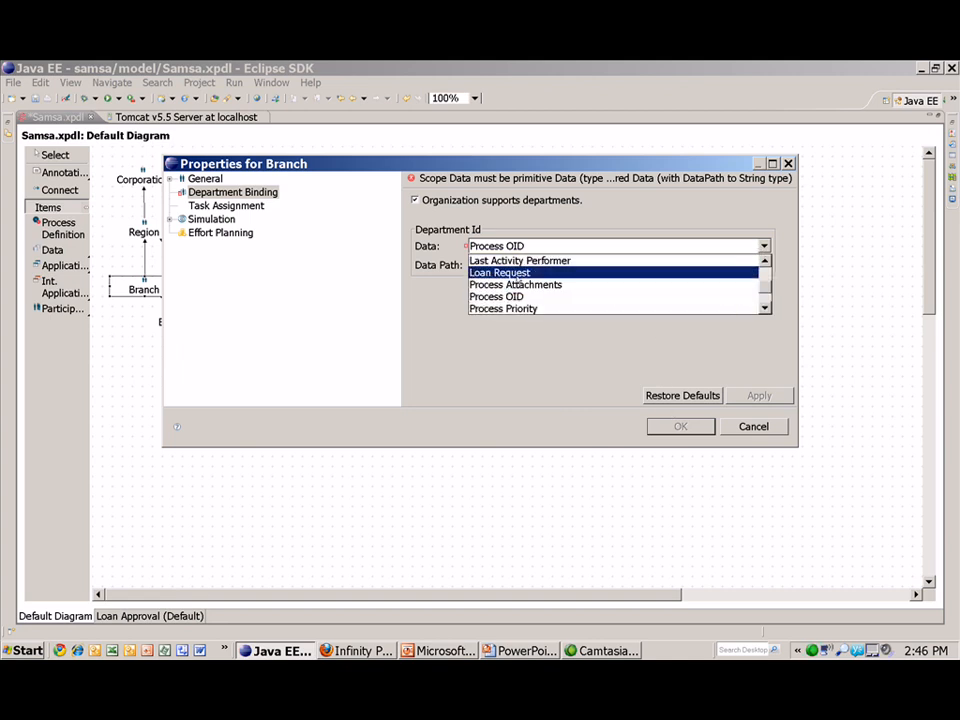
left_click(517, 276)
left_click(736, 265)
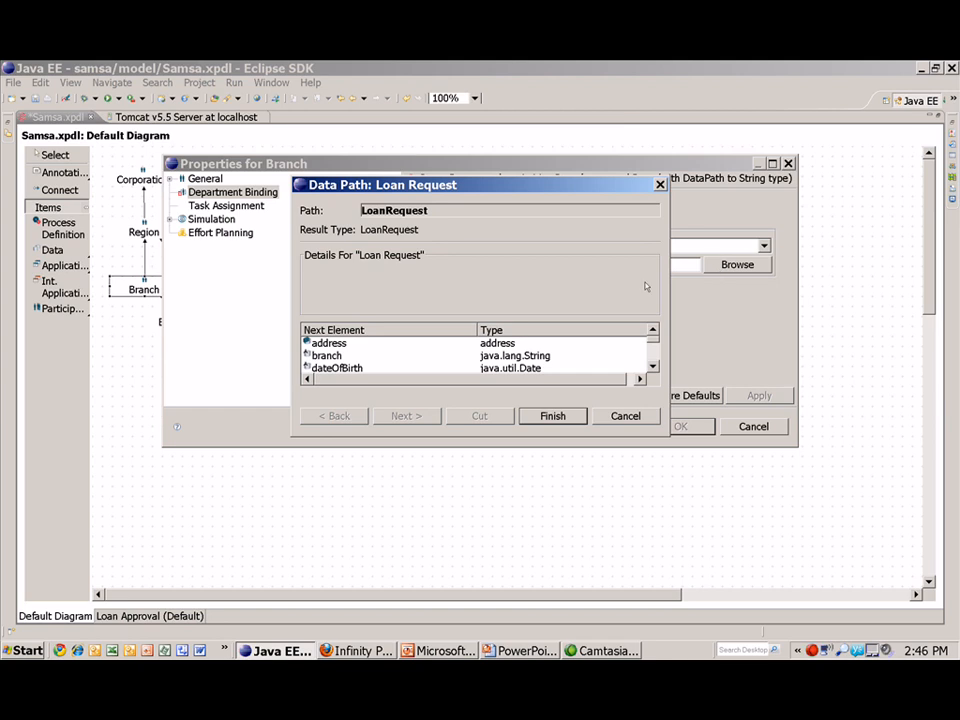
left_click(333, 357)
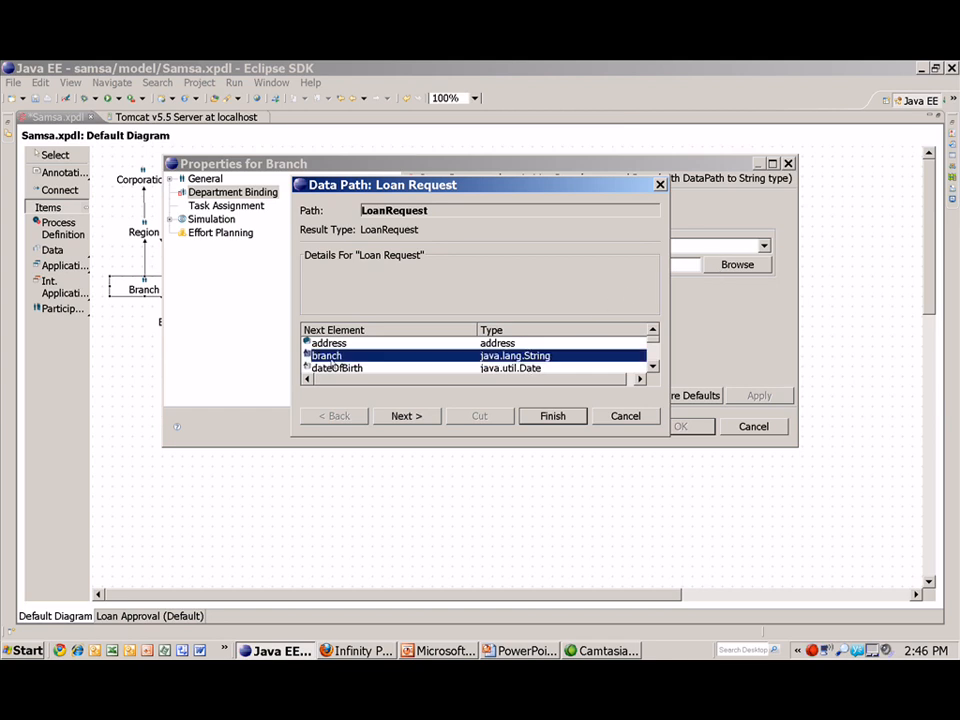
left_click(526, 417)
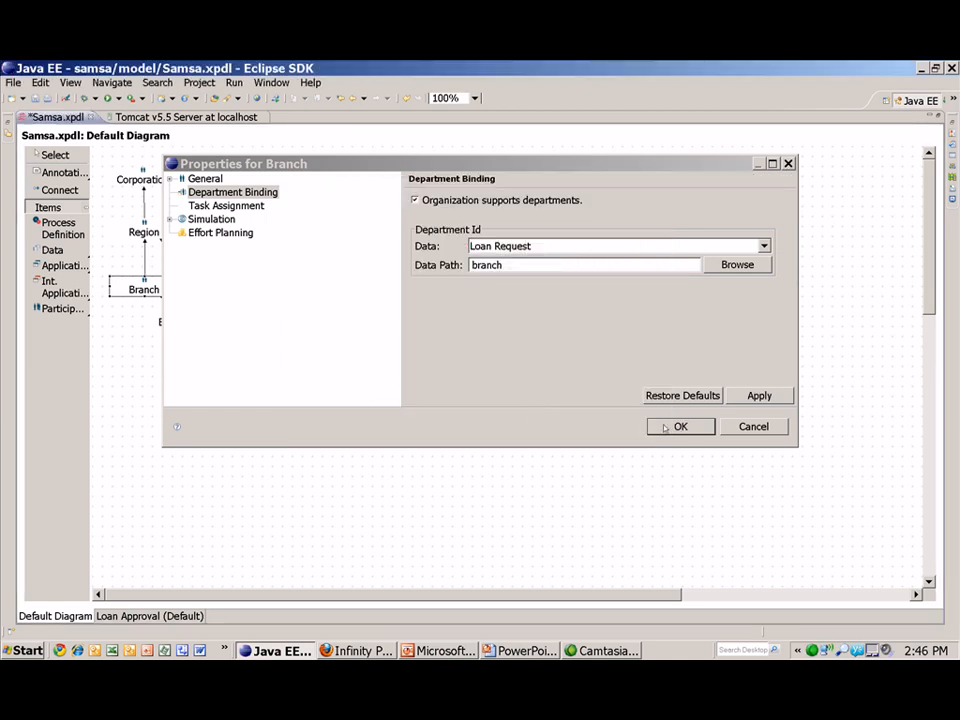
left_click(677, 426)
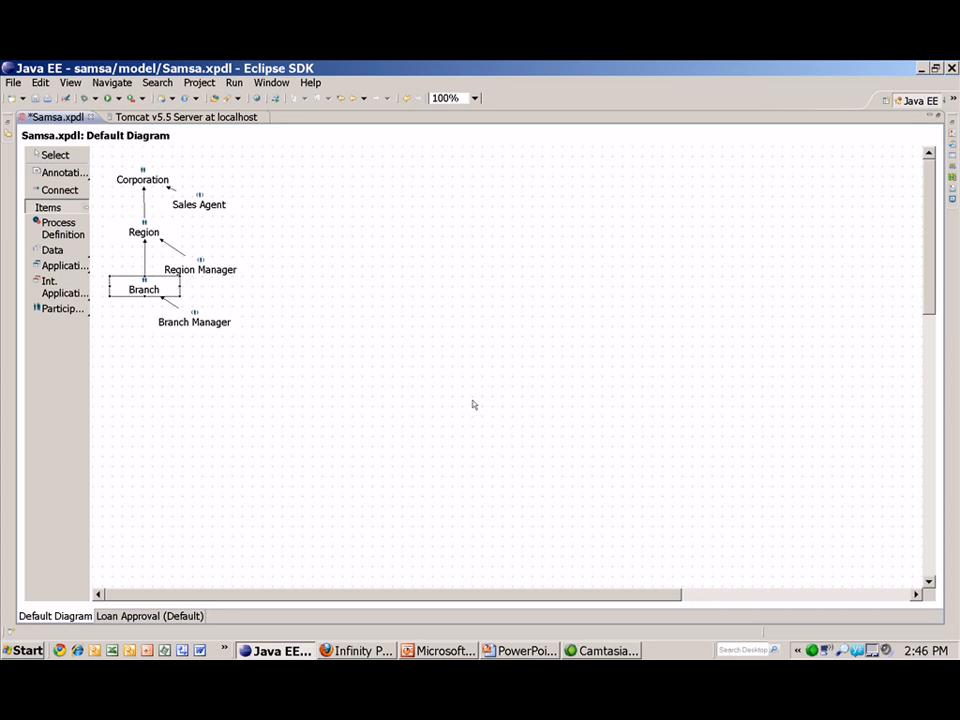
- Select the Region organization and open its properties
left_click(144, 231)
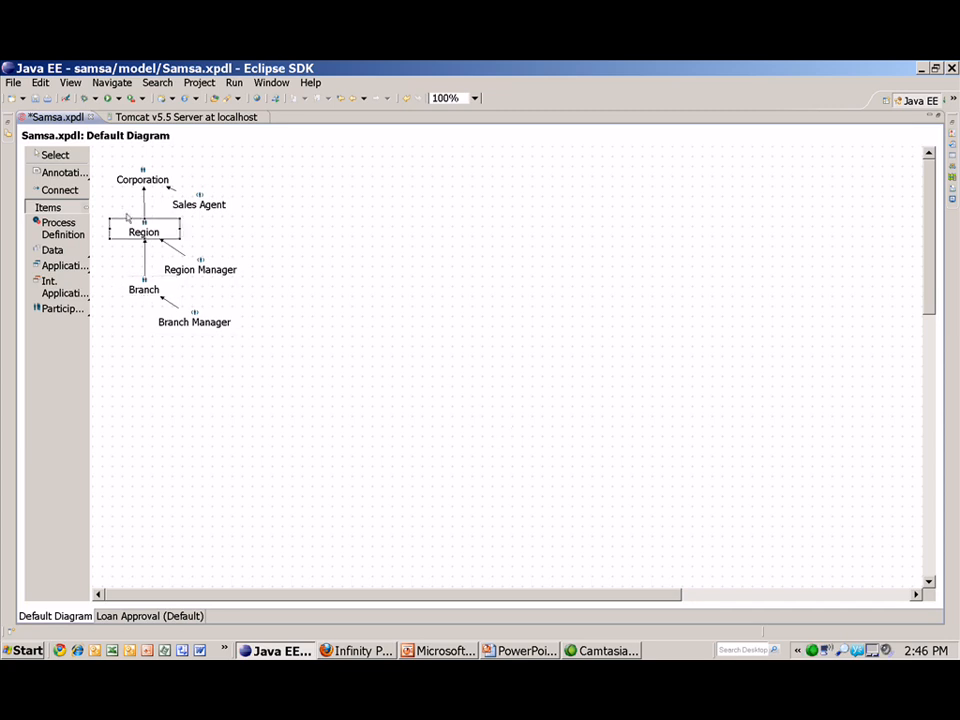
double_click(143, 228)
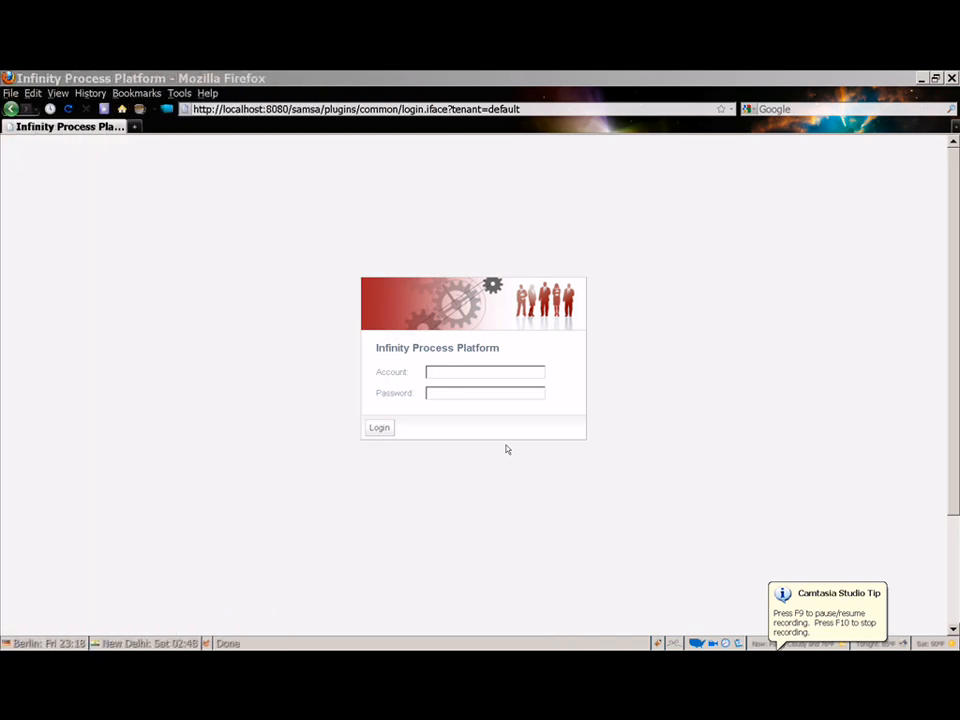
- Log in to the portal with the administrator account
left_click(458, 372)
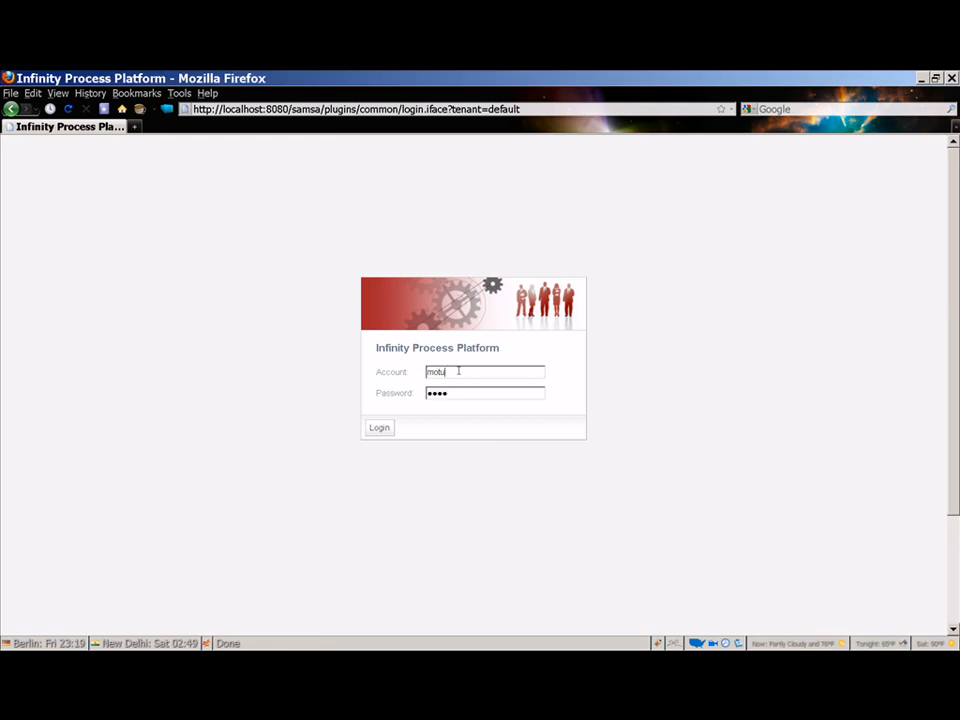
left_click(381, 427)
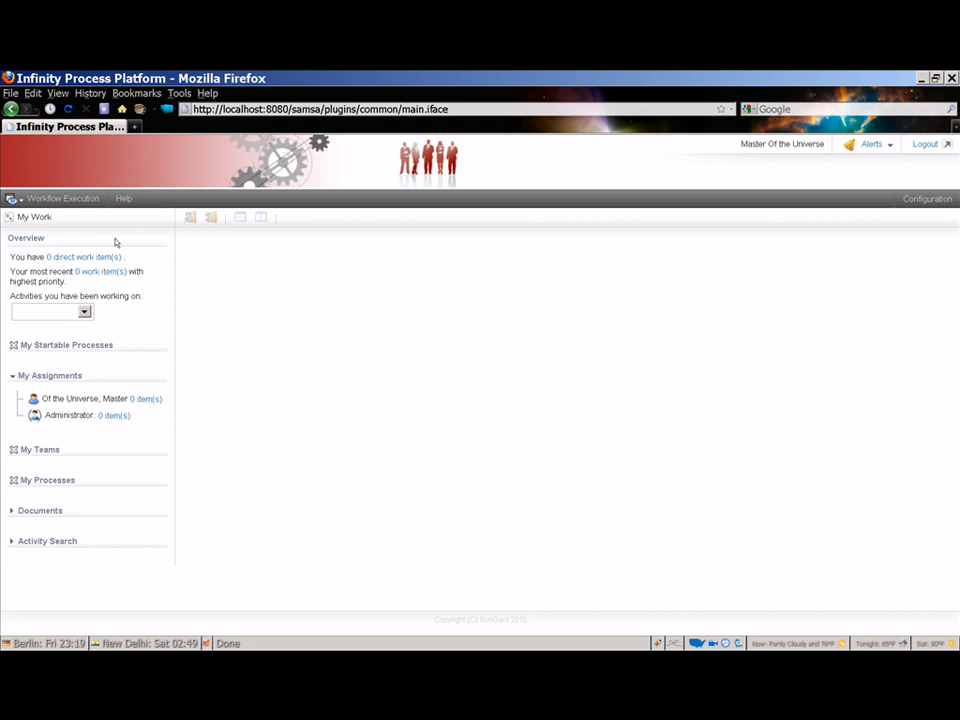
- Switch to the Administration perspective and open Participant Management
left_click(60, 198)
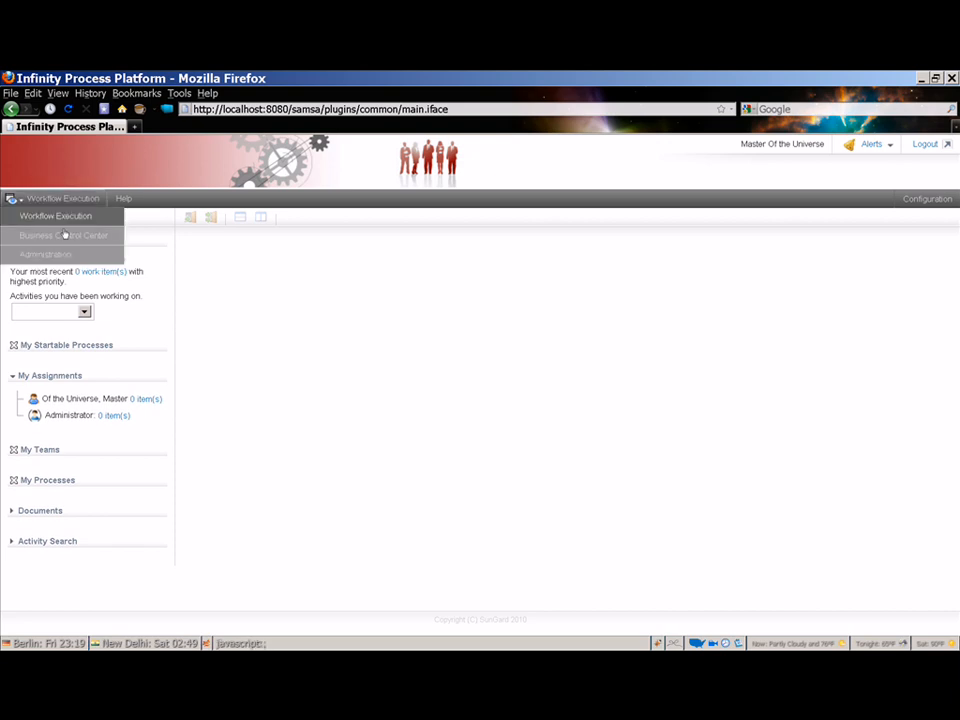
left_click(55, 255)
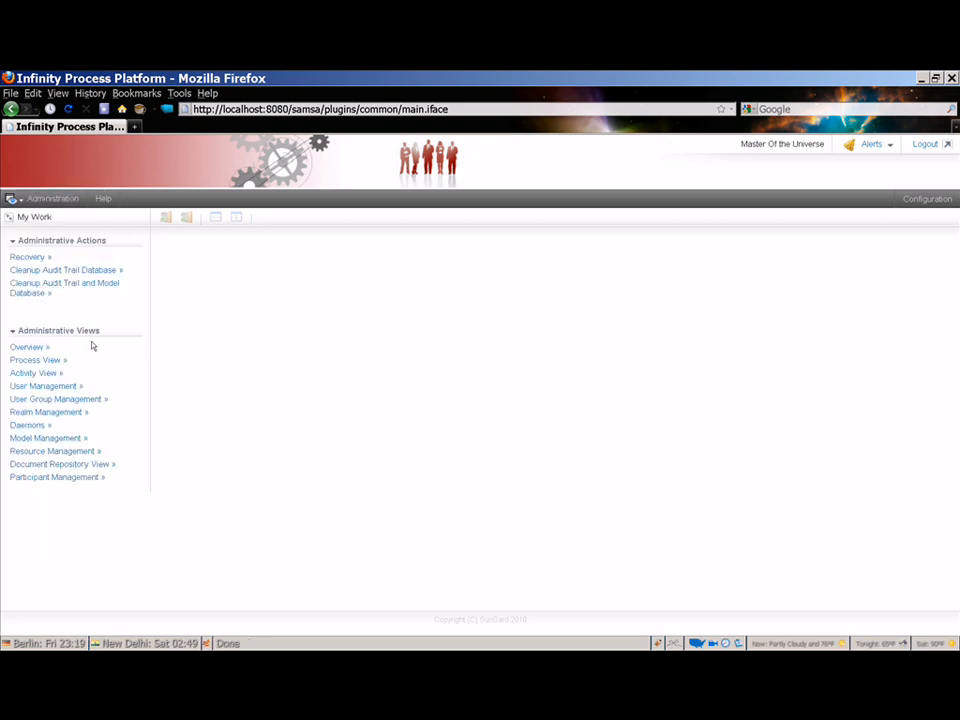
left_click(61, 476)
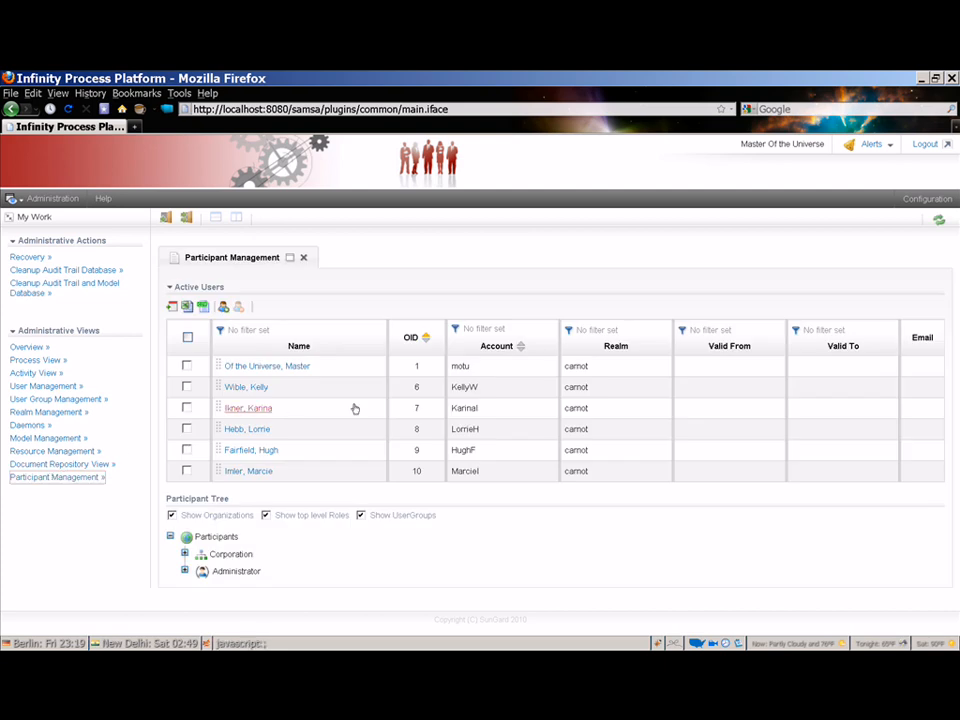
- Collapse the Active Users list and expand Corporation in the participant tree
left_click(208, 288)
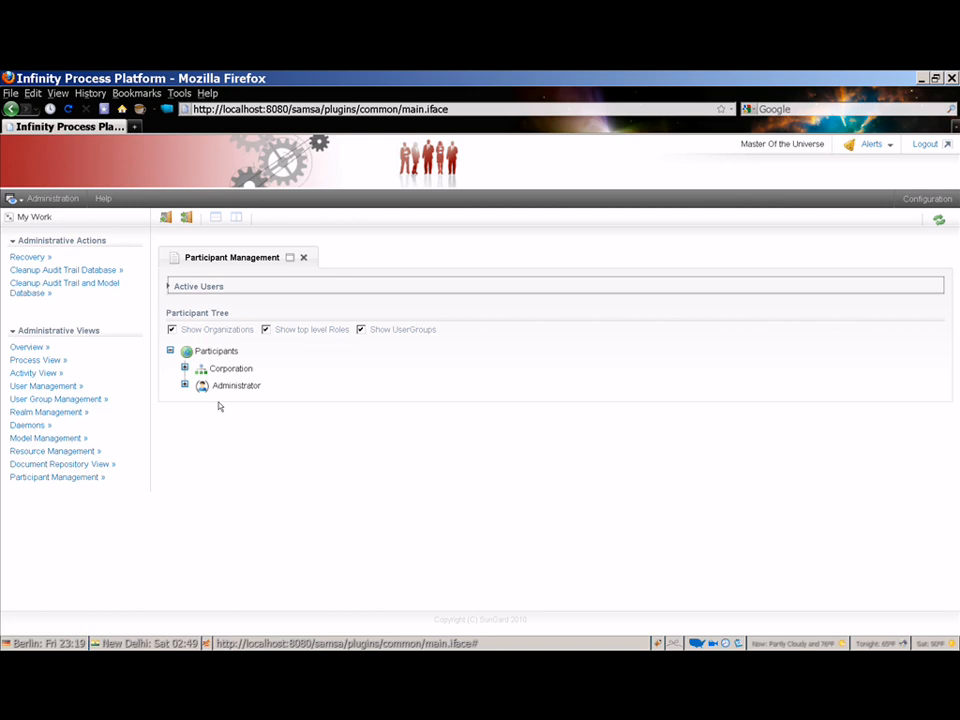
left_click(184, 368)
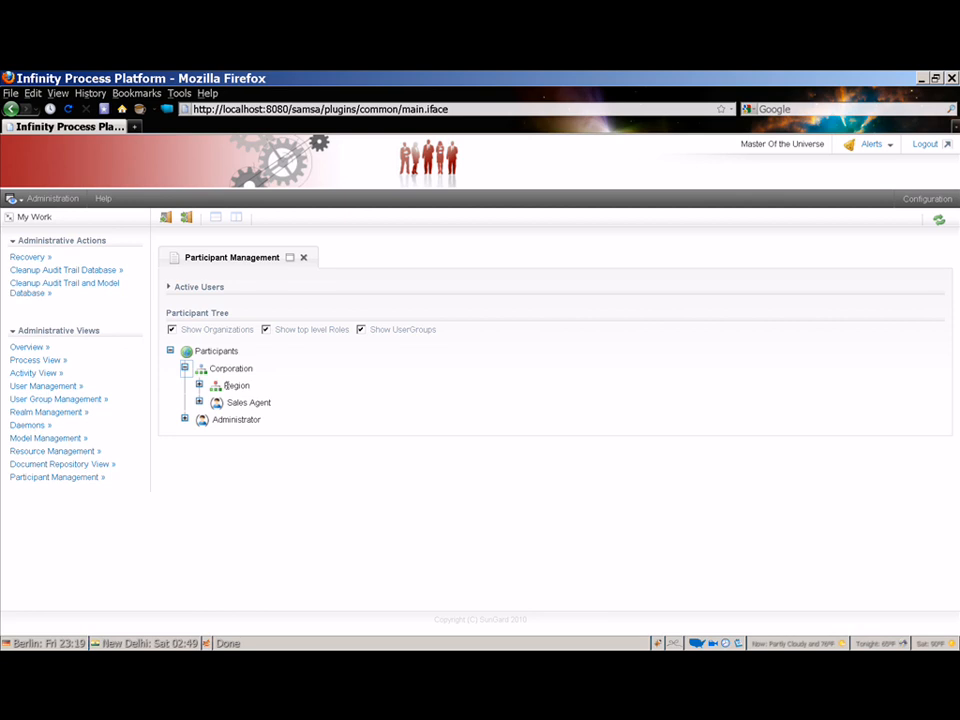
- Create department 'east' under Region with ID East and description 'east region'
right_click(226, 385)
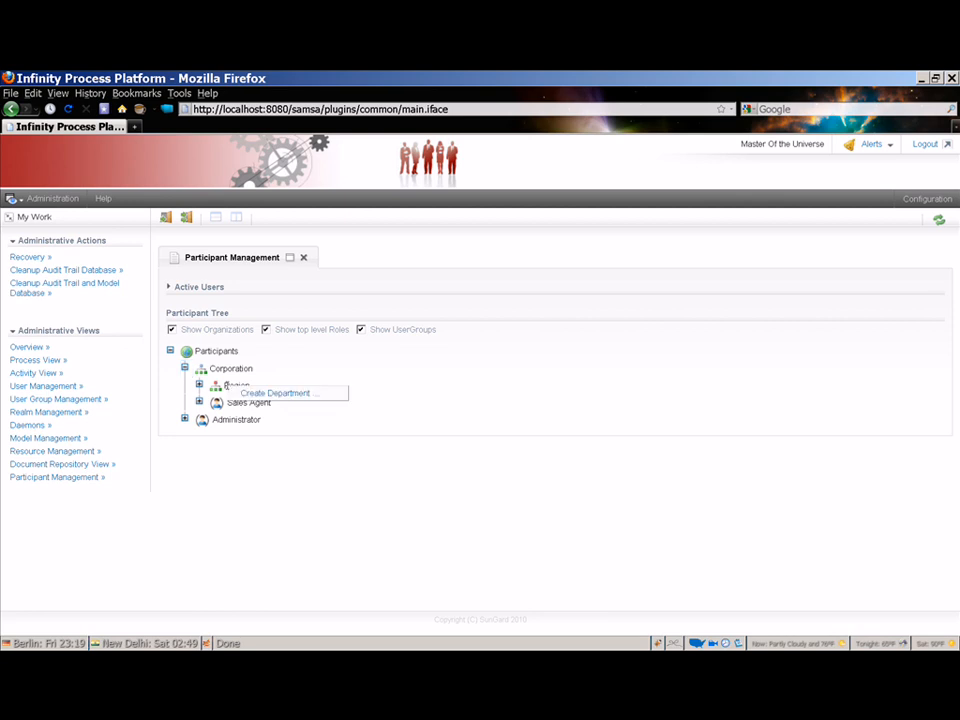
left_click(240, 392)
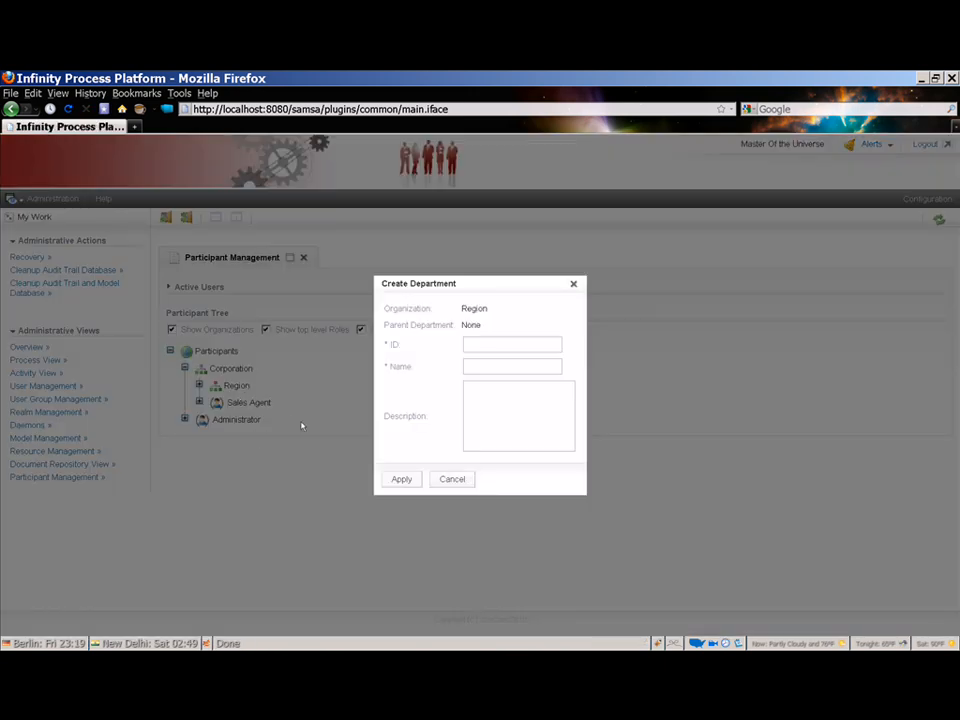
left_click(469, 342)
type("East")
left_click(476, 366)
type("east")
left_click(480, 393)
type("east region")
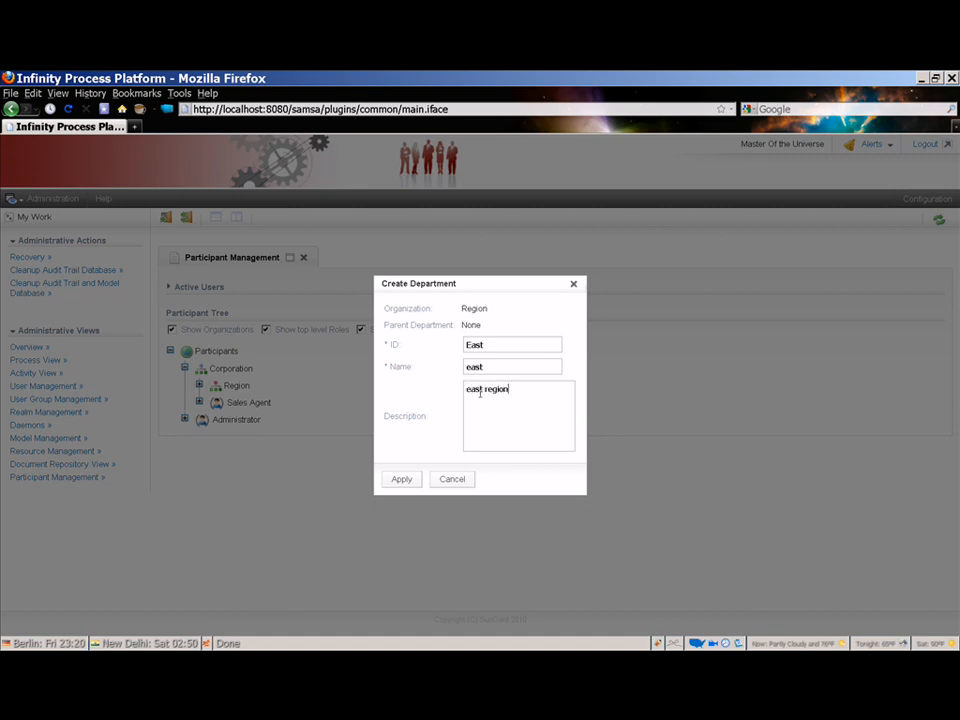
left_click(404, 481)
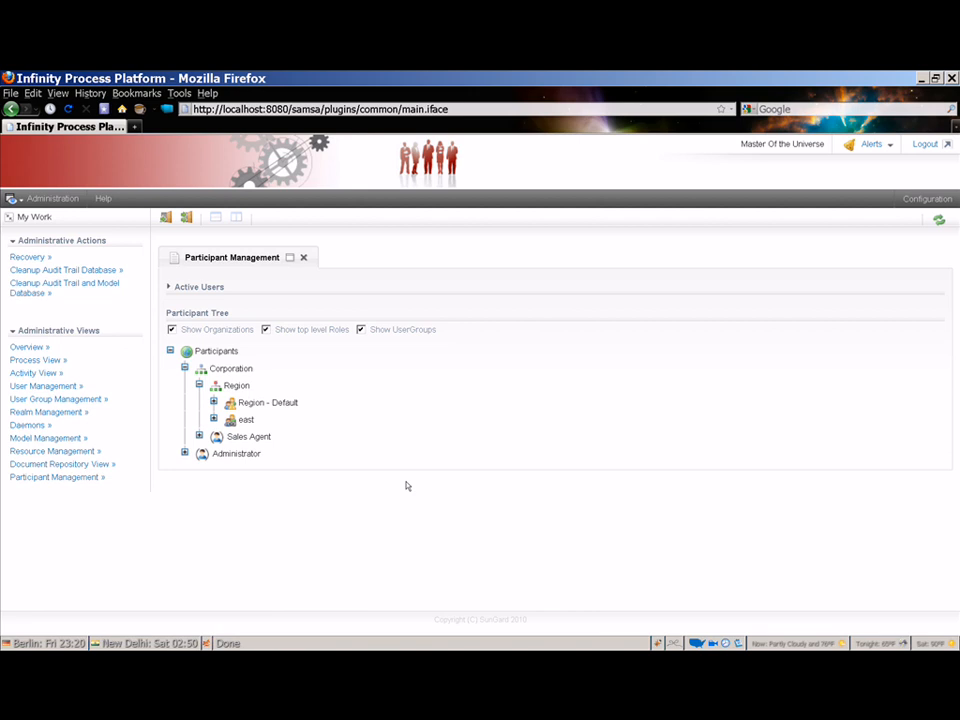
- Under east's Branch, create department 'chelsea' with ID Chelsea and description 'chelsea branch'
left_click(212, 419)
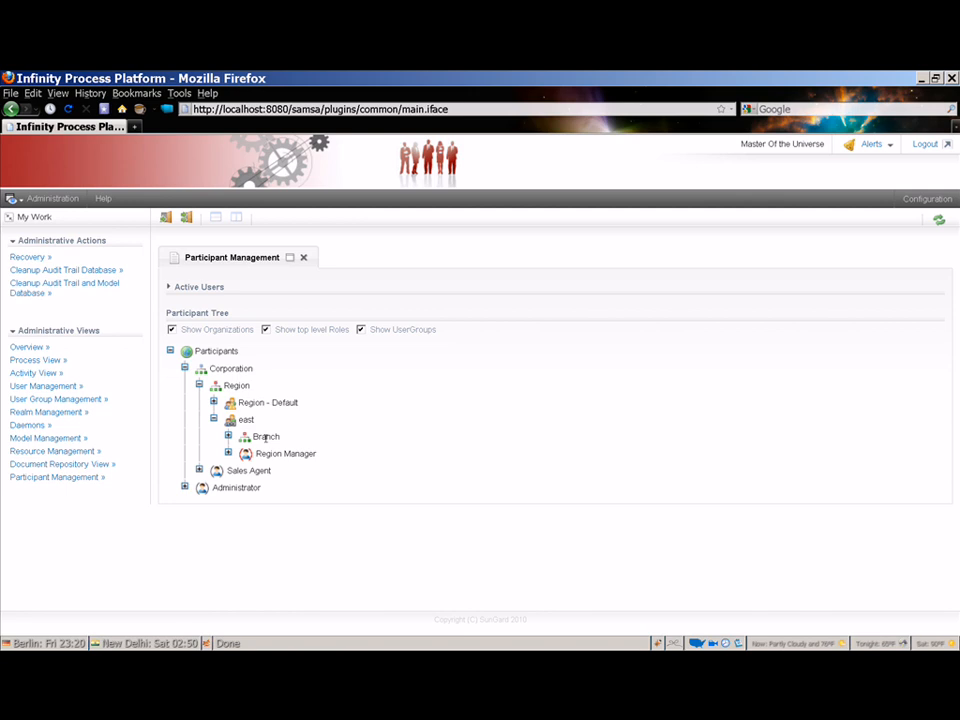
right_click(266, 438)
left_click(283, 445)
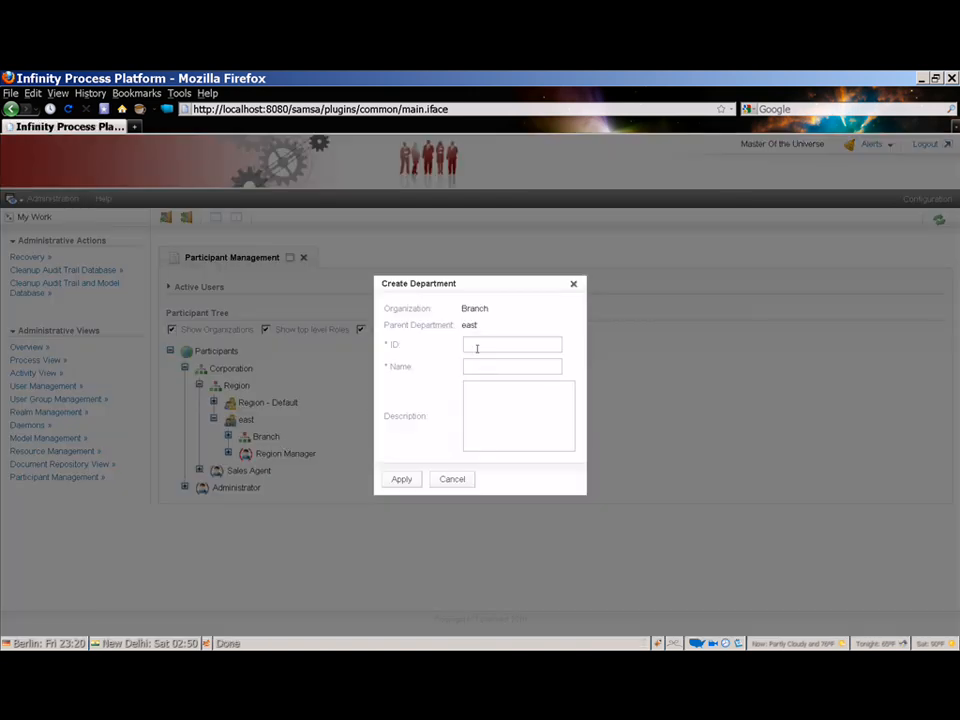
type("Chelsea")
key("Tab")
type("chelsea")
key("Tab")
type("chelsea ")
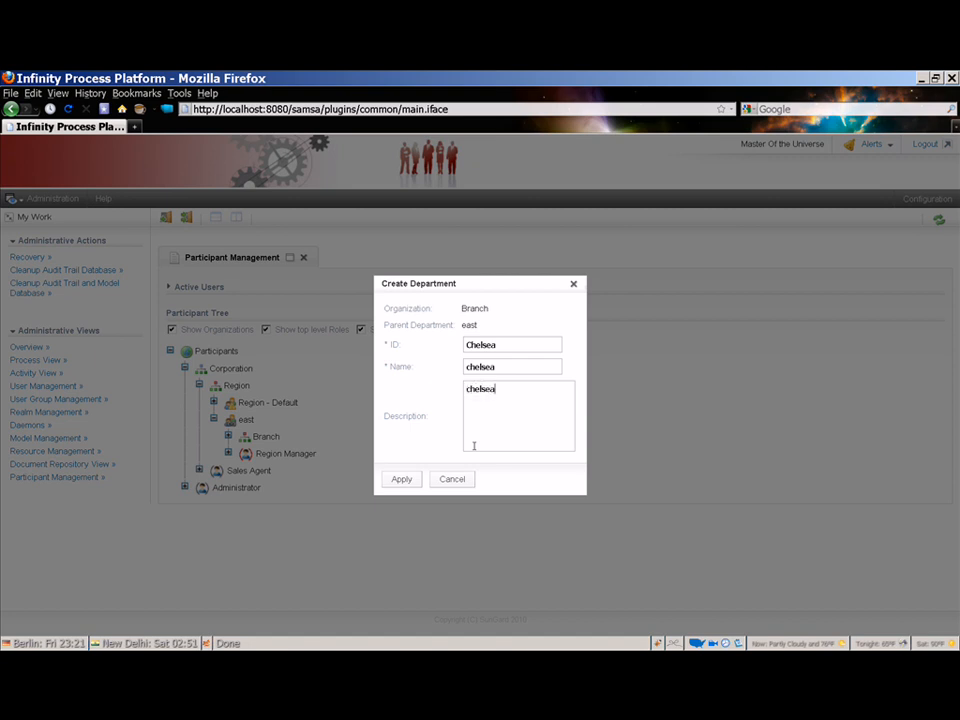
type("b")
type("anch")
left_click(400, 480)
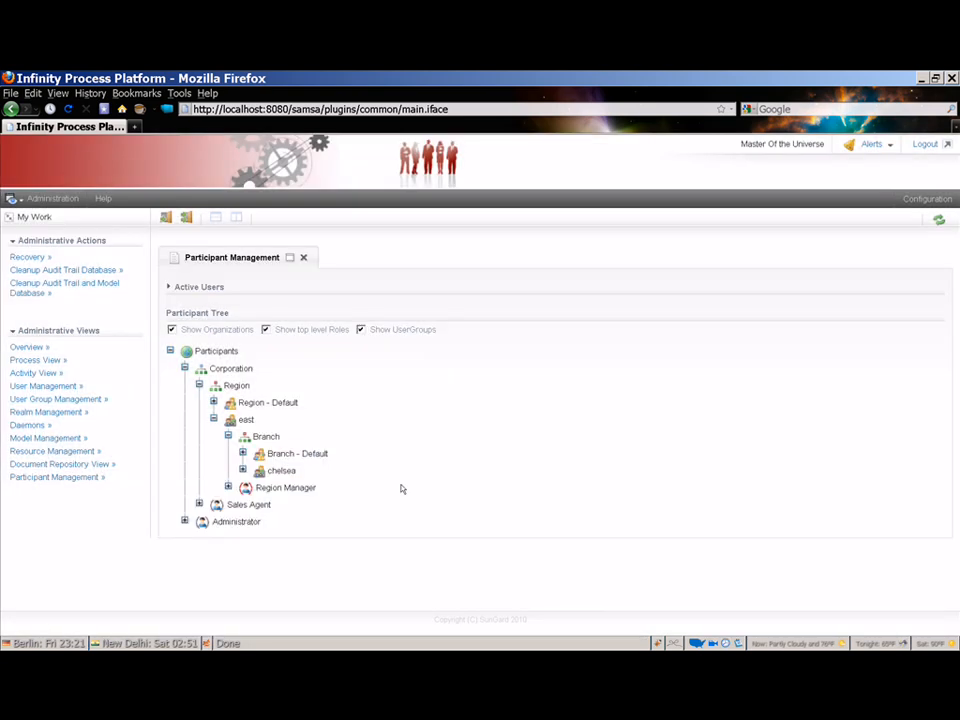
- Expand chelsea to reveal its Branch Manager role and list the six Active Users above the tree
left_click(242, 470)
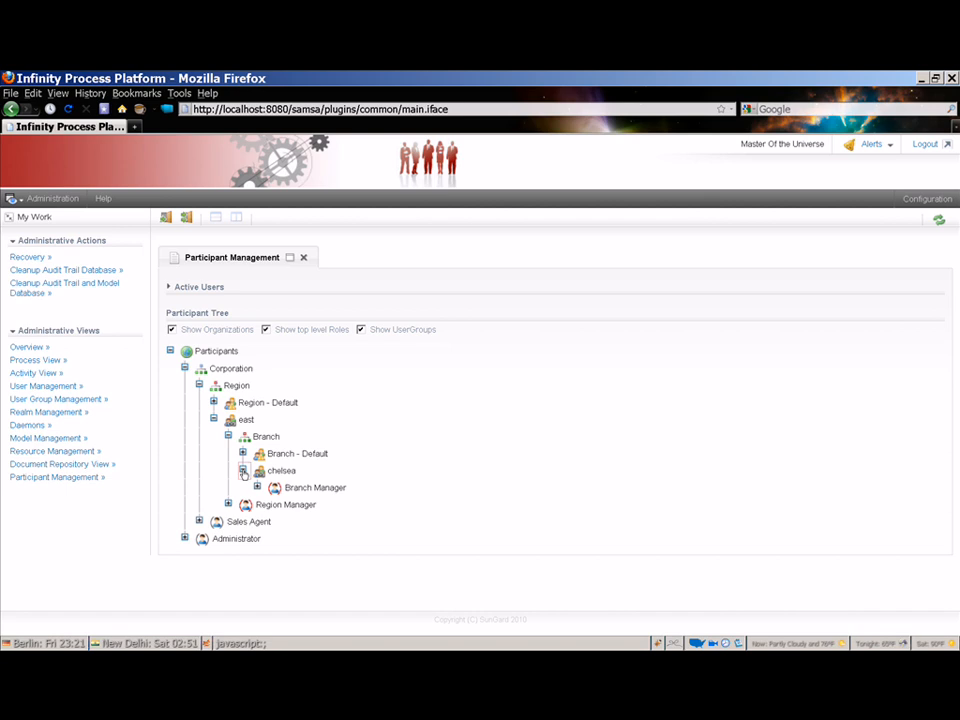
left_click(196, 288)
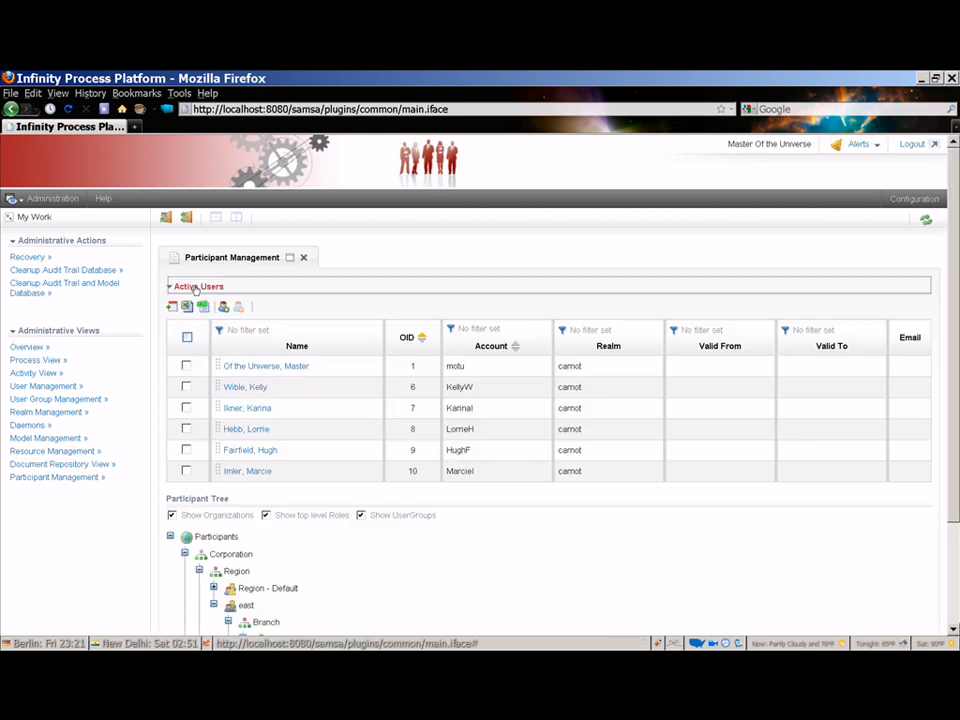
scroll(205, 300, "down", 3)
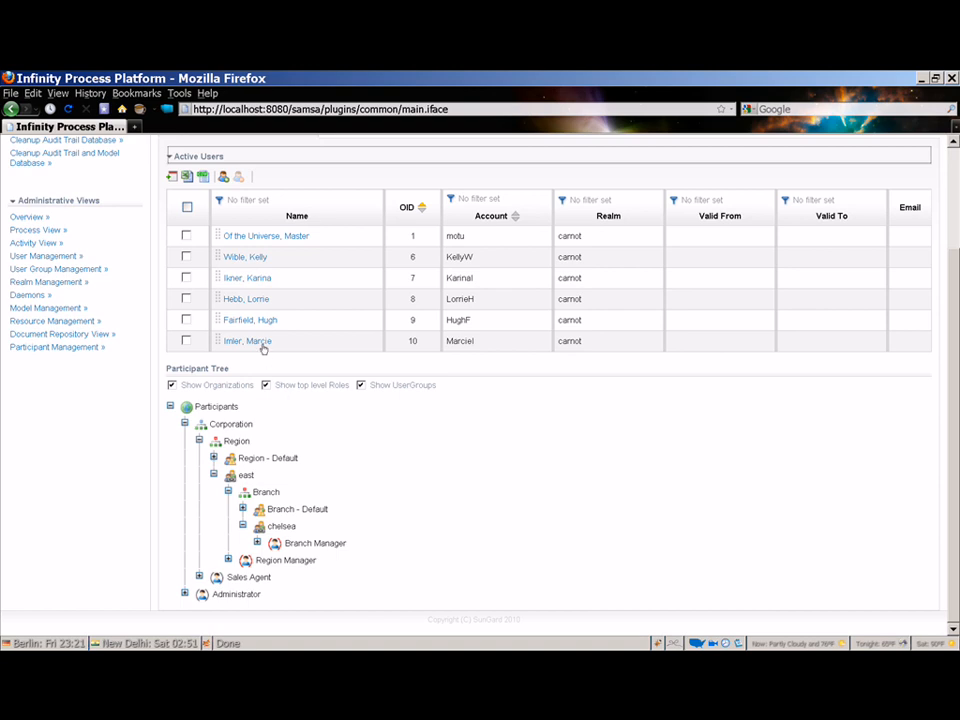
- Assign two active users to chelsea's Branch Manager role and one to east's Region Manager role
left_click_drag(224, 277, 295, 547)
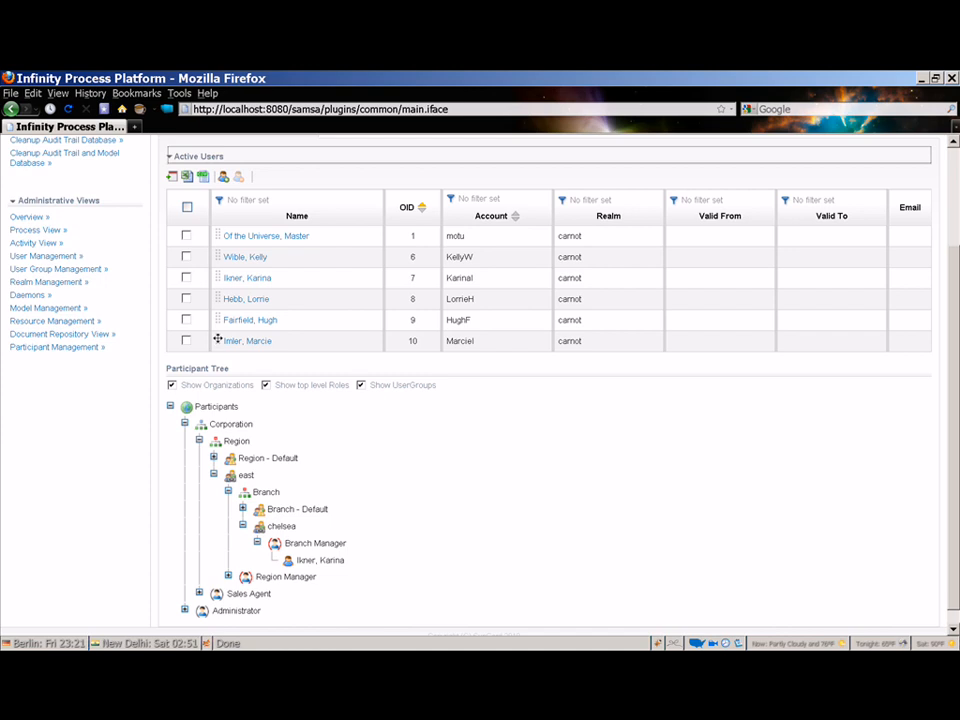
left_click_drag(217, 340, 300, 544)
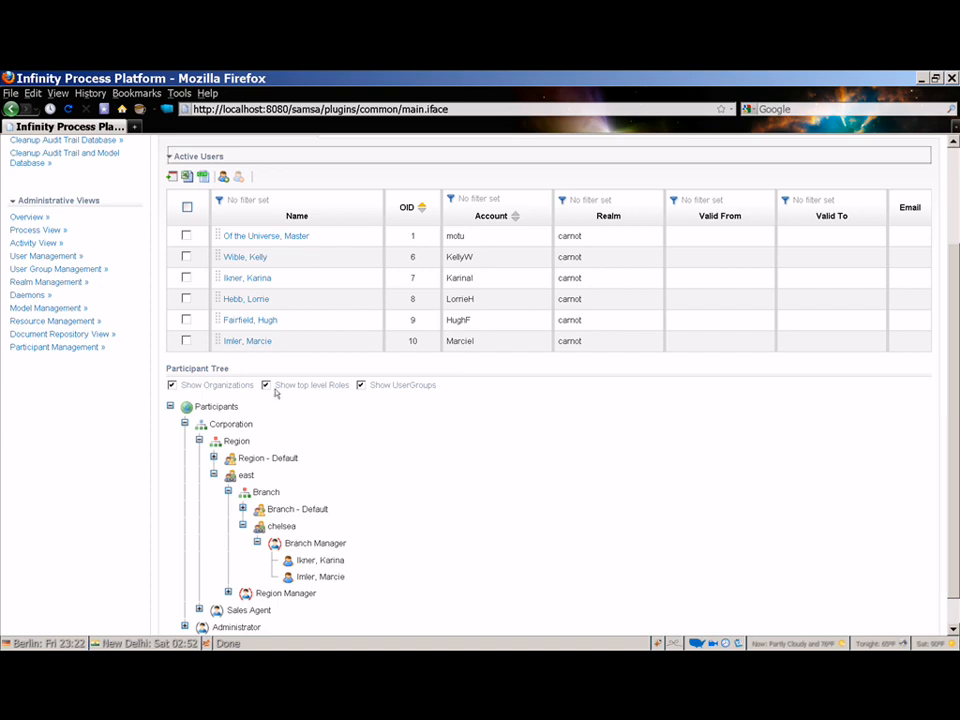
left_click_drag(216, 318, 257, 593)
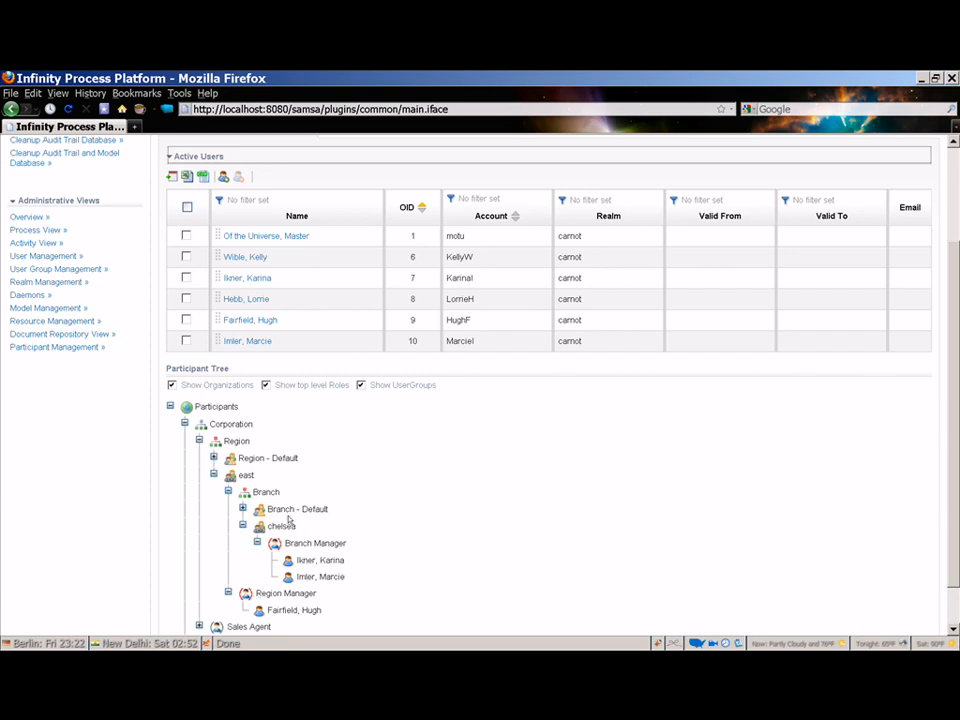
- Assign a user to Branch Manager under east's Branch - Default, then expand Region - Default and its Branch - Default
left_click(241, 508)
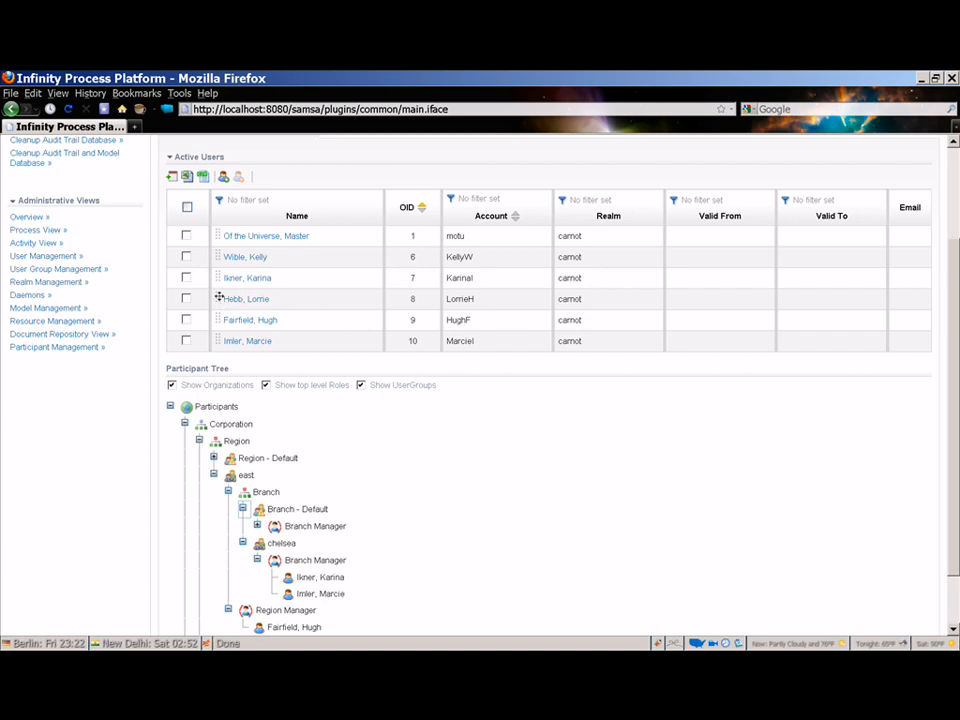
left_click_drag(218, 297, 288, 528)
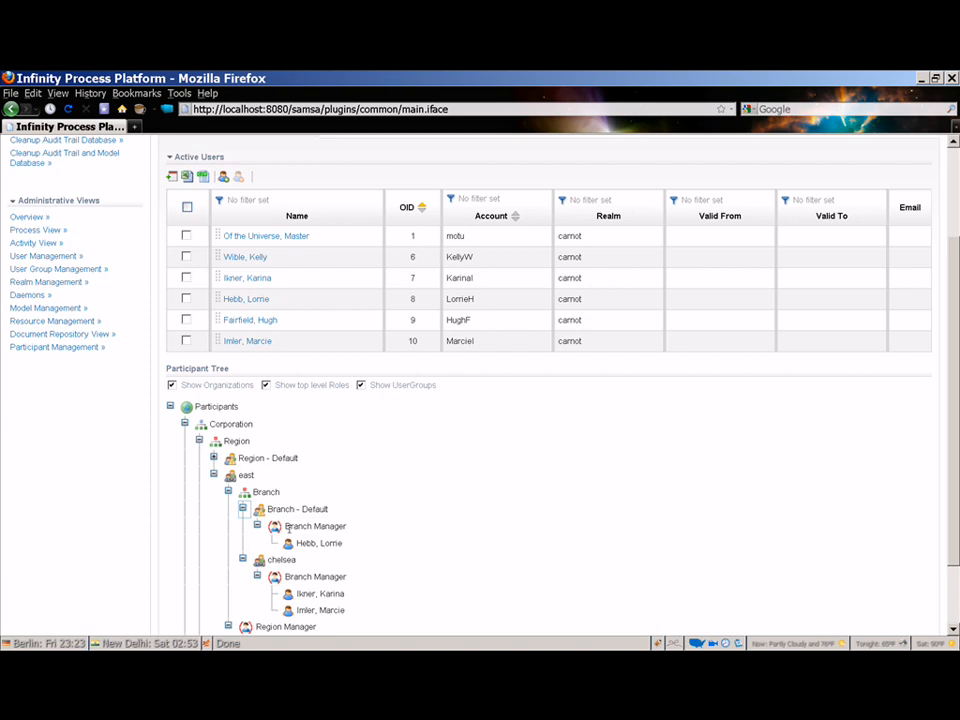
left_click(213, 458)
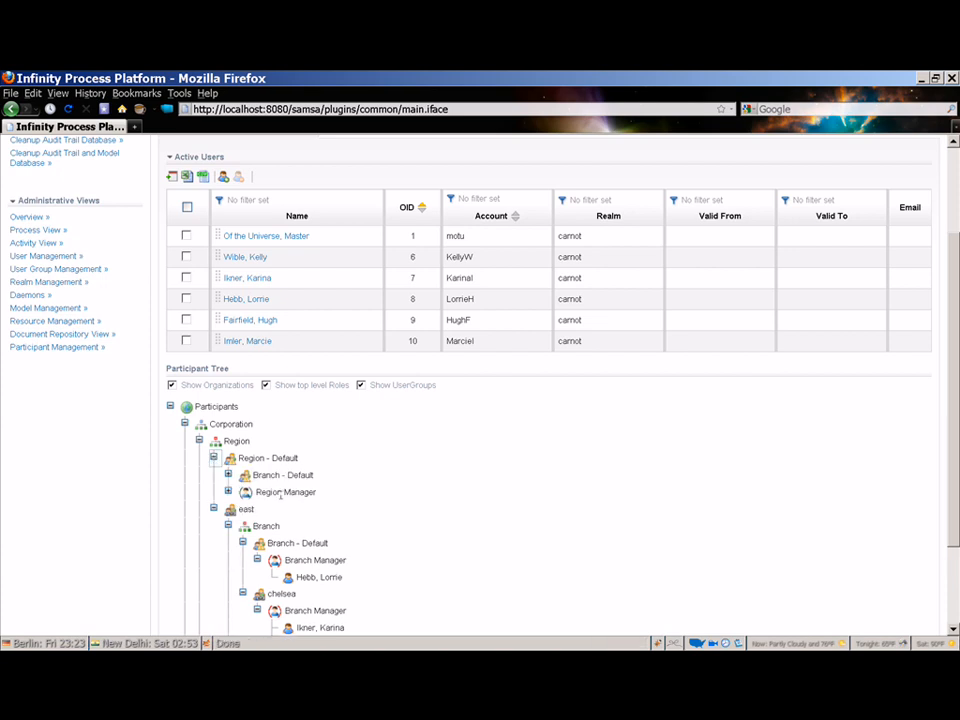
left_click(228, 475)
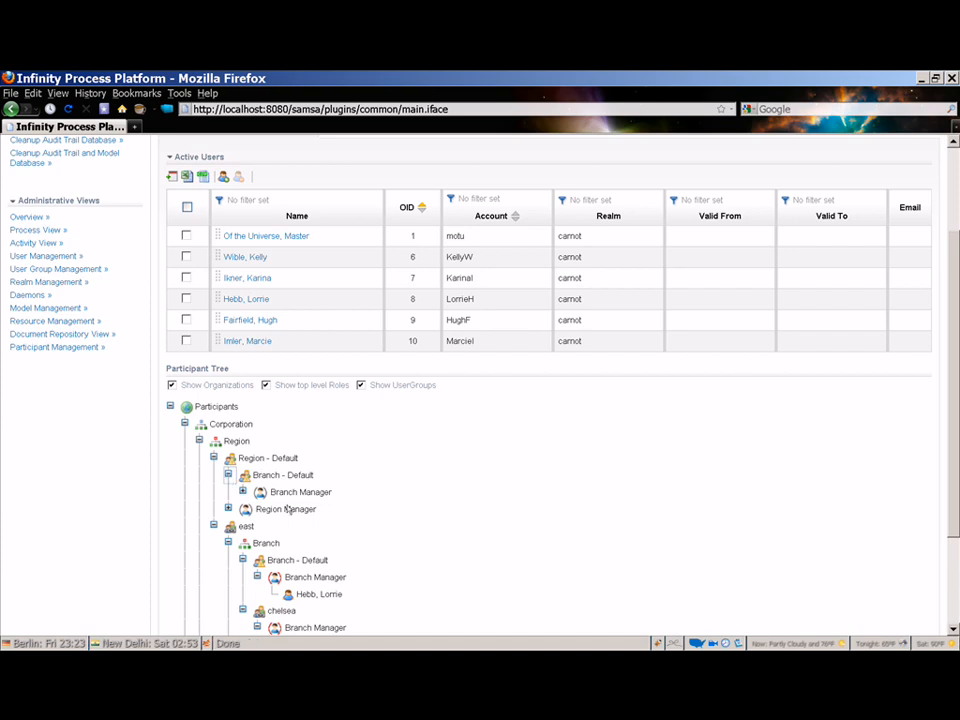
- Assign an active user to the Sales Agent role in the Participant Tree
scroll(273, 492, "down", 3)
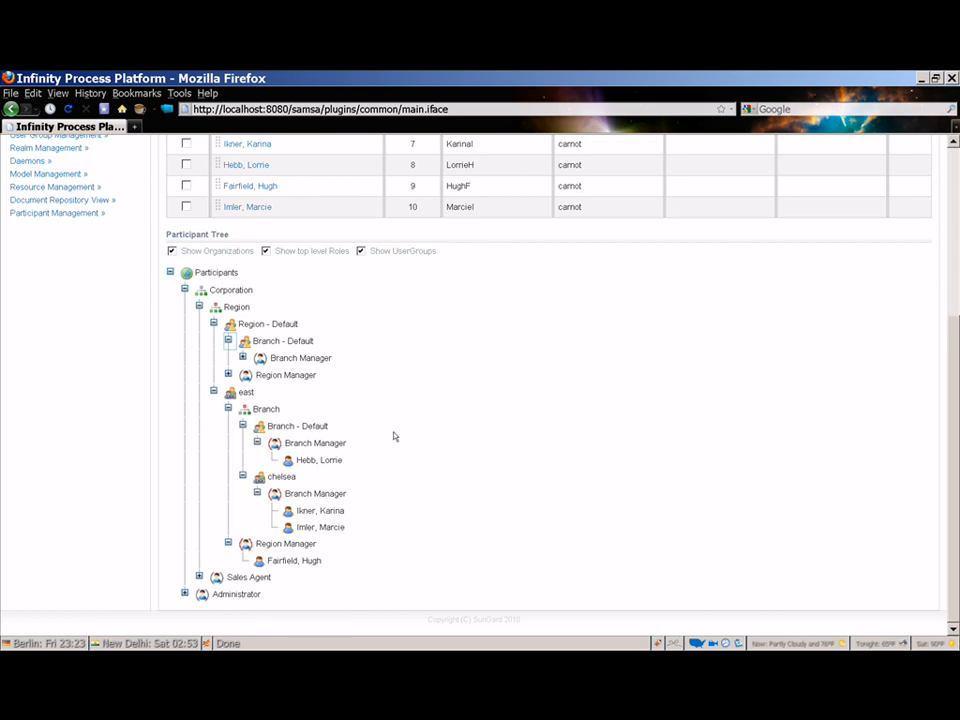
scroll(487, 474, "up", 2)
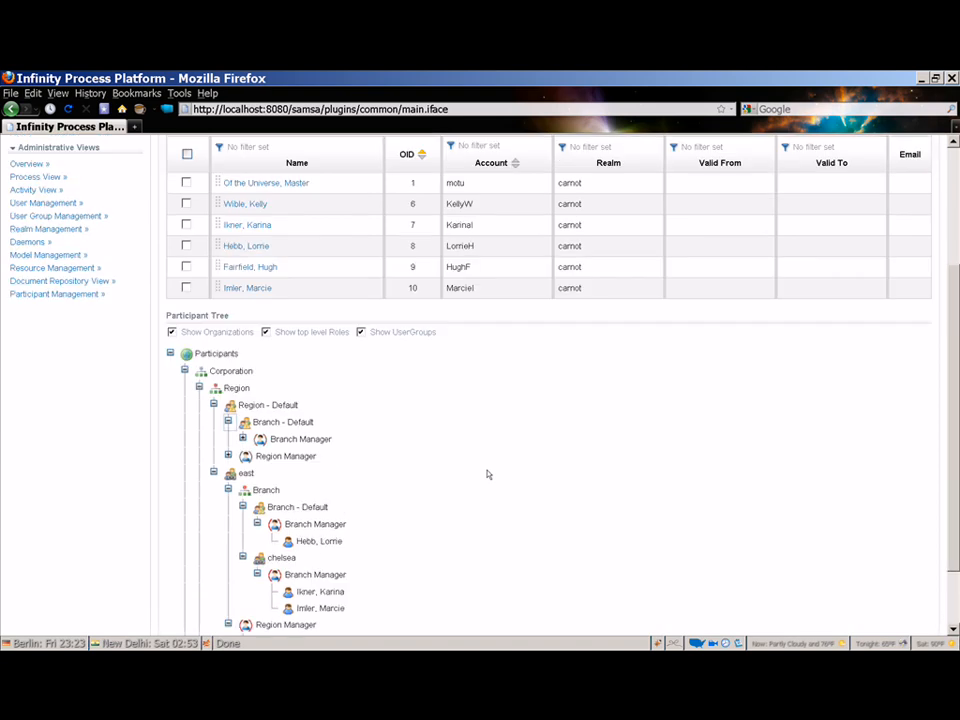
scroll(487, 474, "down", 2)
scroll(373, 248, "up", 2)
left_click_drag(224, 203, 236, 583)
scroll(236, 608, "down", 2)
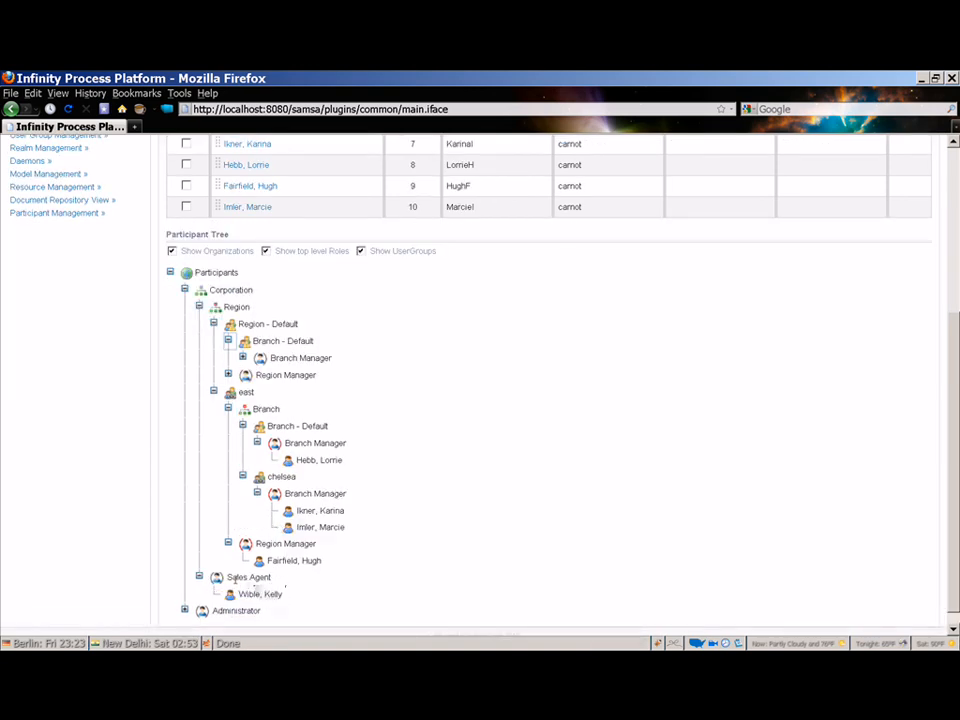
scroll(377, 502, "up", 5)
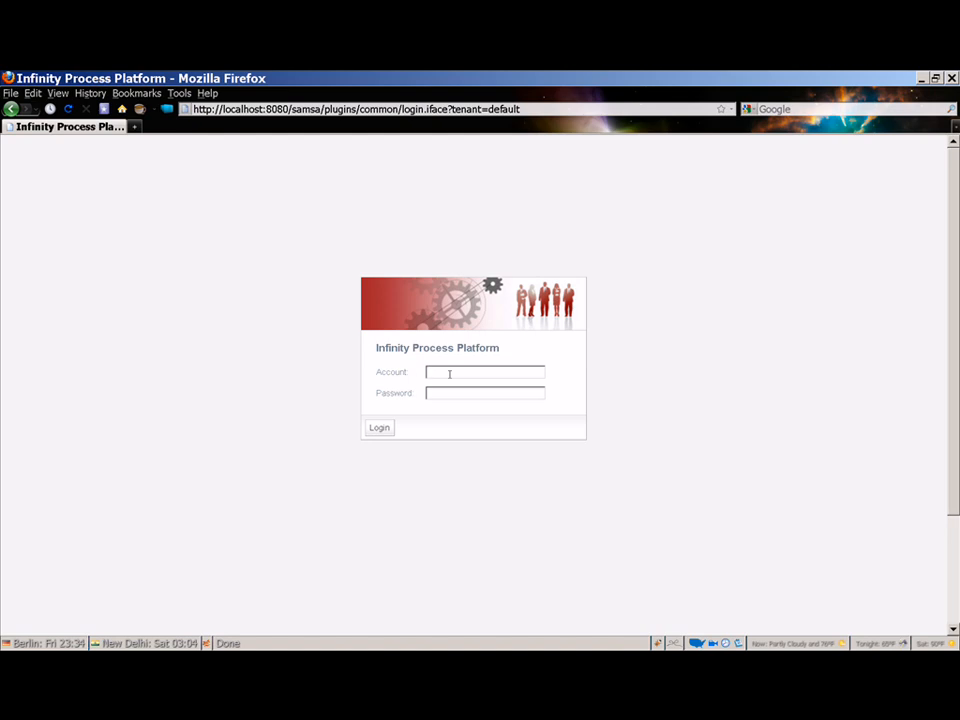
- Sign in with the sales agent's username and password and start a new Loan Approval process
key("Tab")
left_click(373, 427)
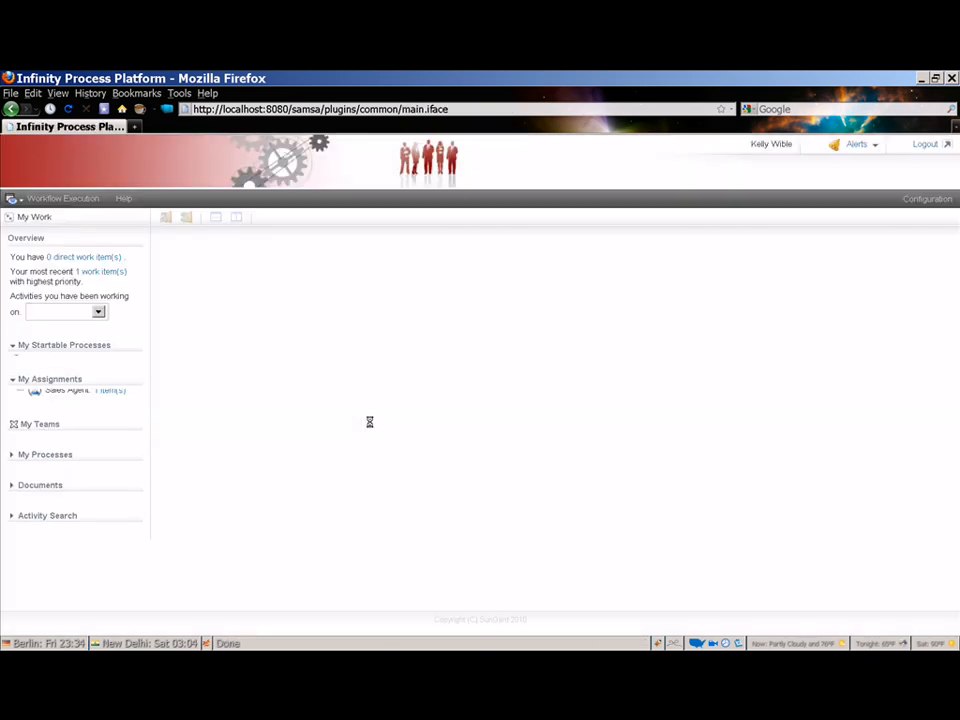
left_click(63, 364)
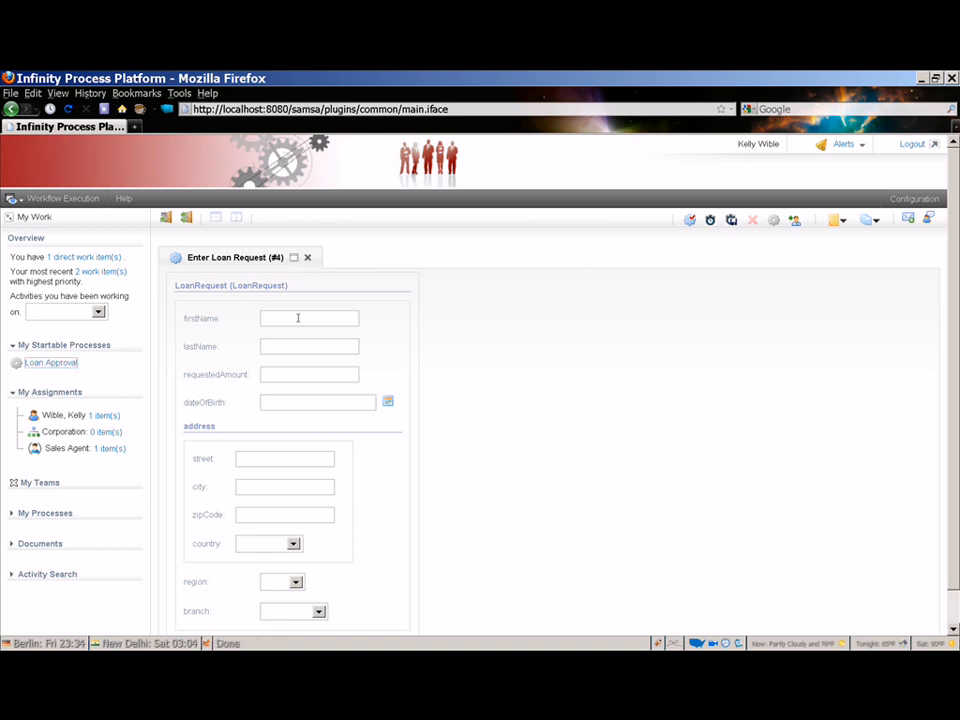
- Enter the applicant's first and last name and a requested amount of 25000
left_click(347, 318)
key("Tab")
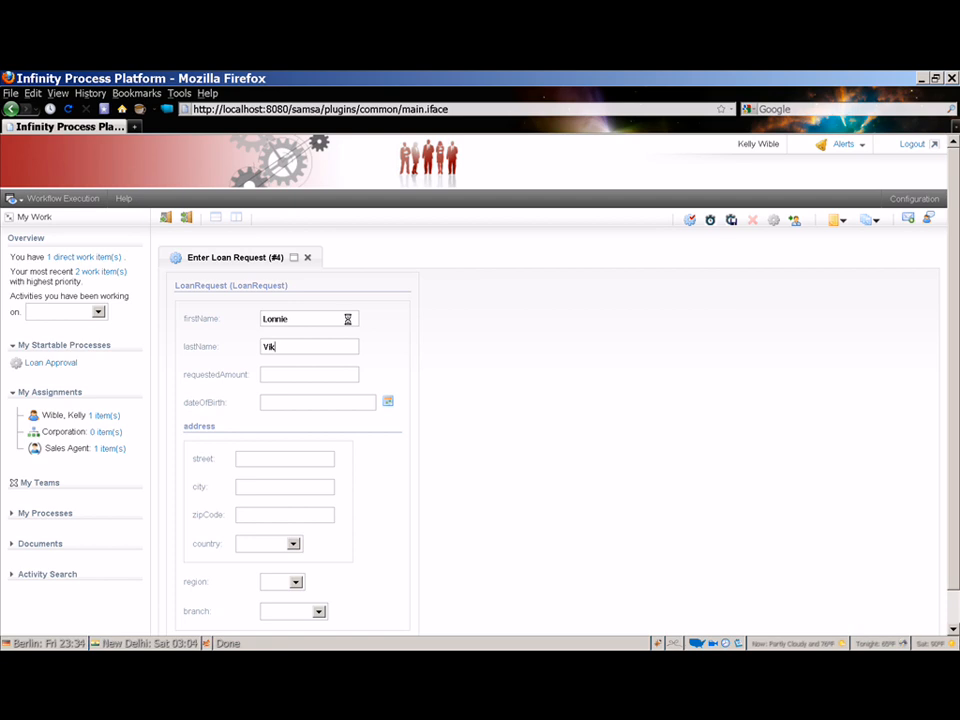
left_click(289, 375)
type("25000")
scroll(386, 536, "down", 1)
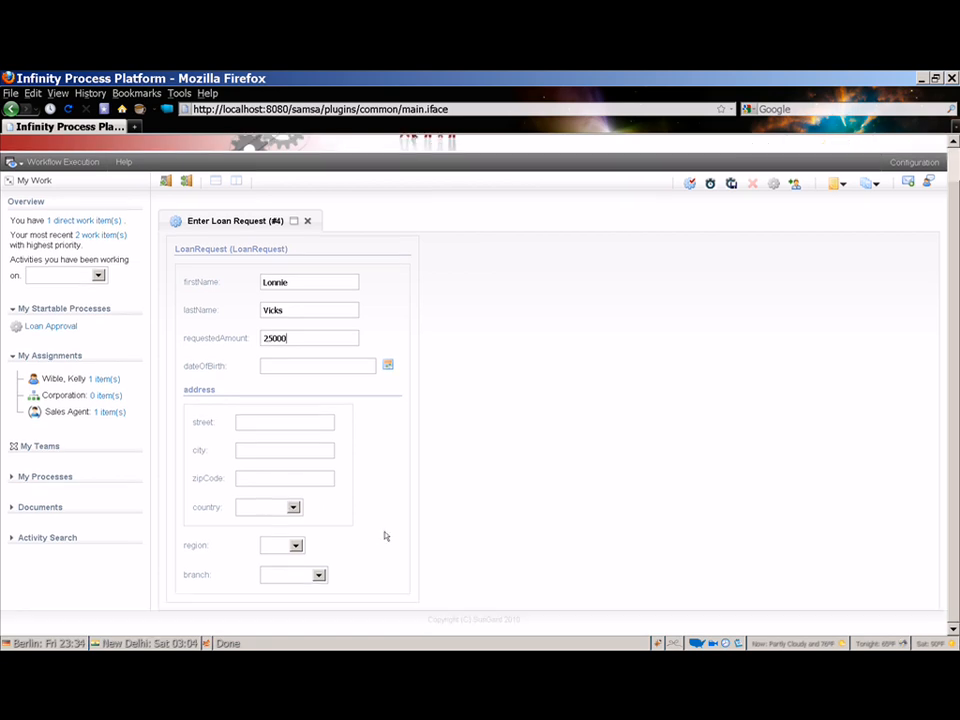
- Choose region East and branch Chelsea, then submit the loan request
left_click(300, 548)
left_click(296, 547)
left_click(286, 579)
left_click(318, 577)
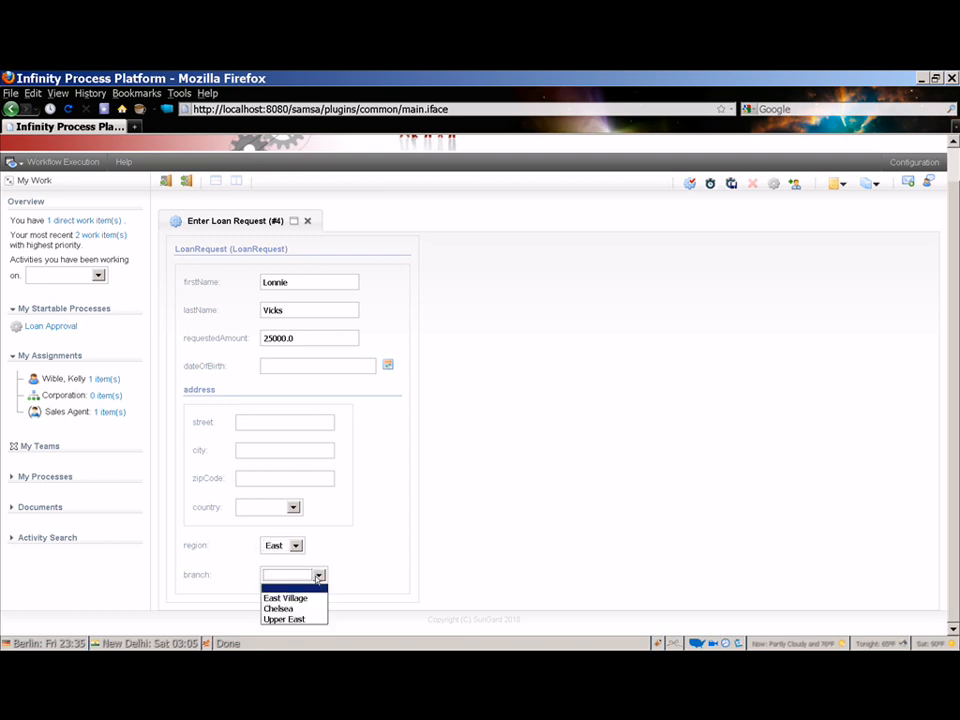
left_click(308, 607)
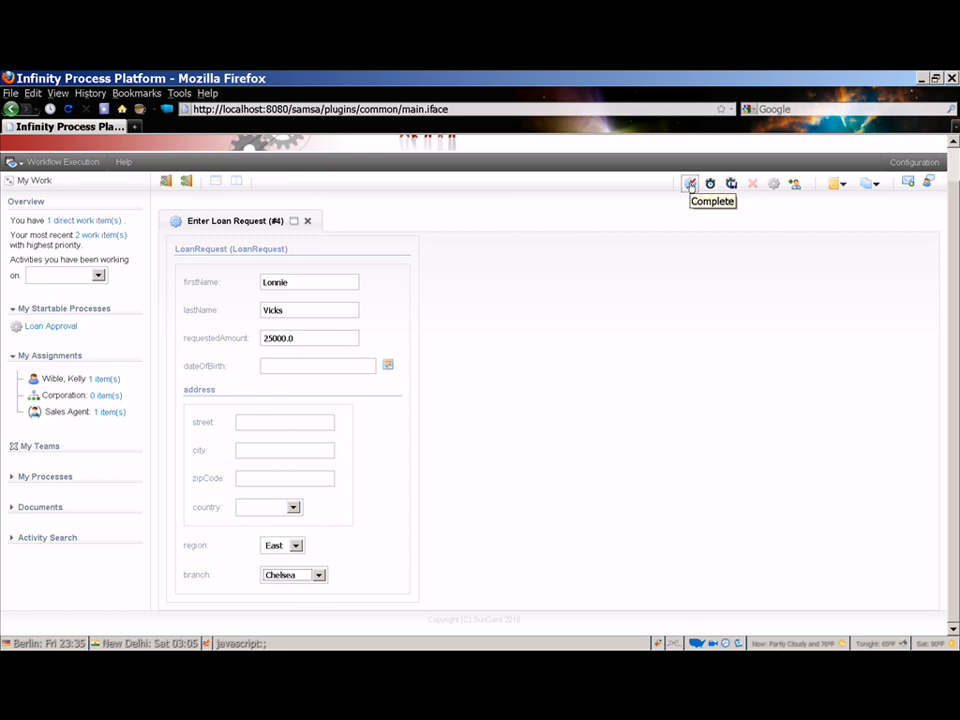
left_click(690, 184)
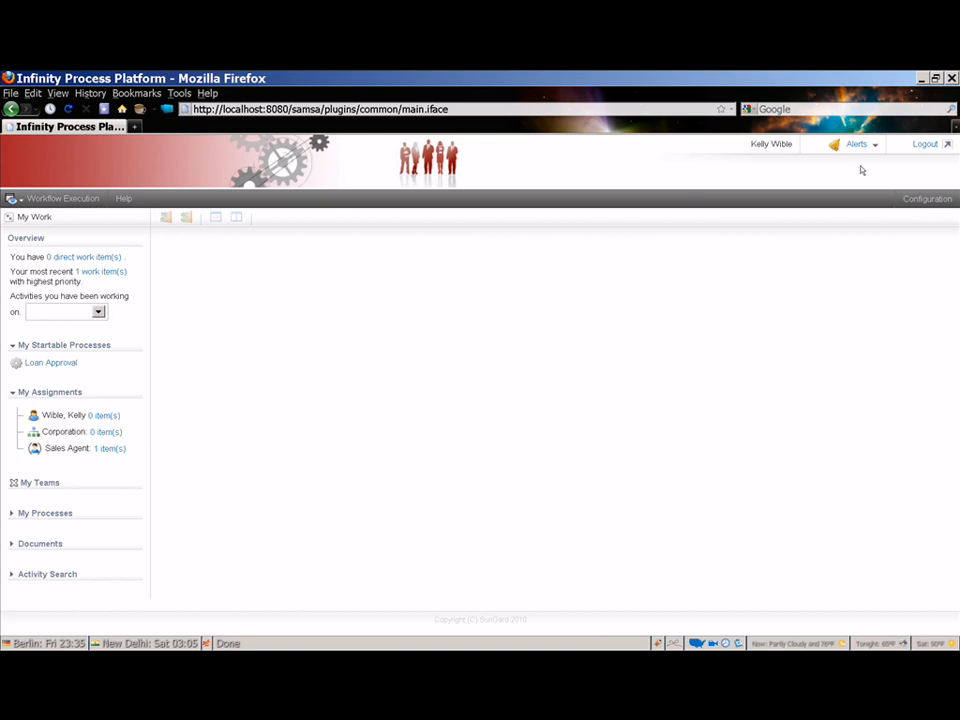
- Switch to the east region manager's account and open the Region Manager's pending work item
left_click(927, 146)
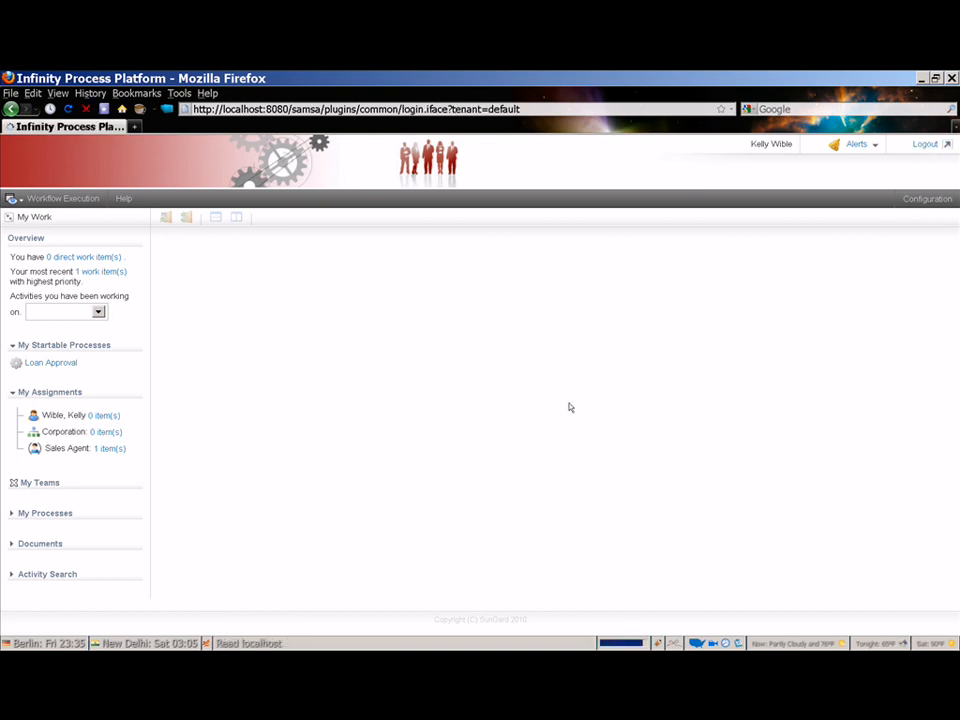
type("HughF")
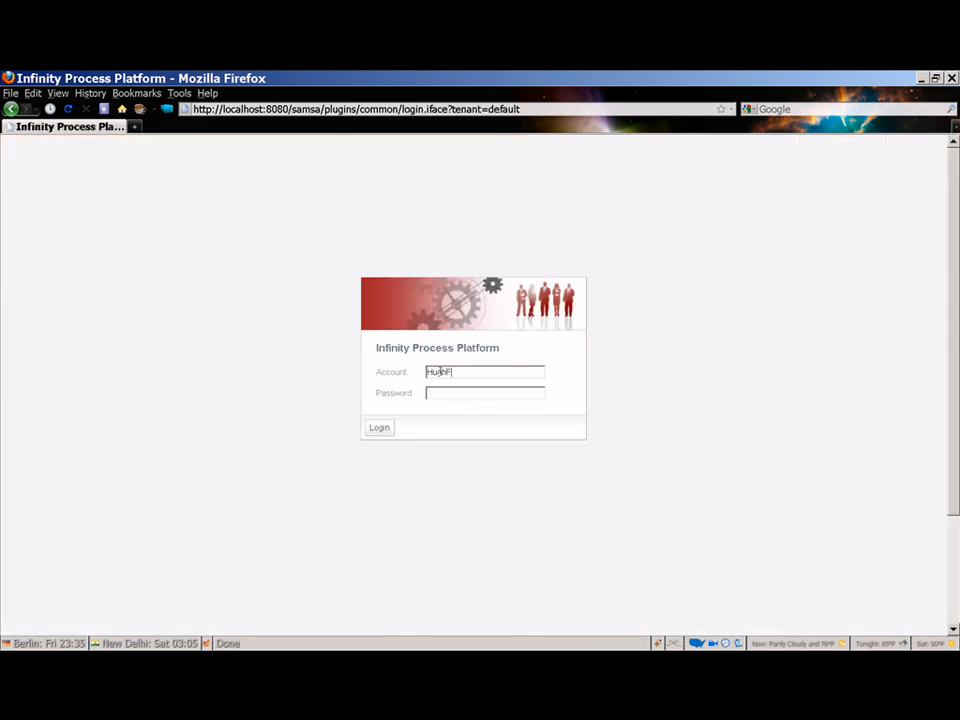
key("Tab")
type("*****")
left_click(377, 430)
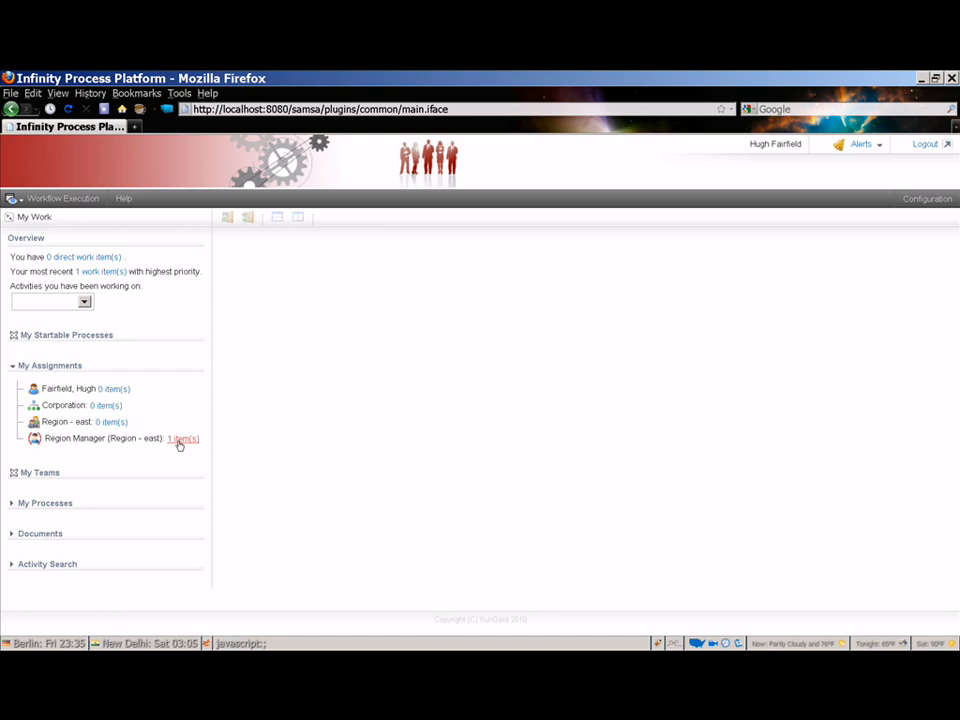
left_click(181, 440)
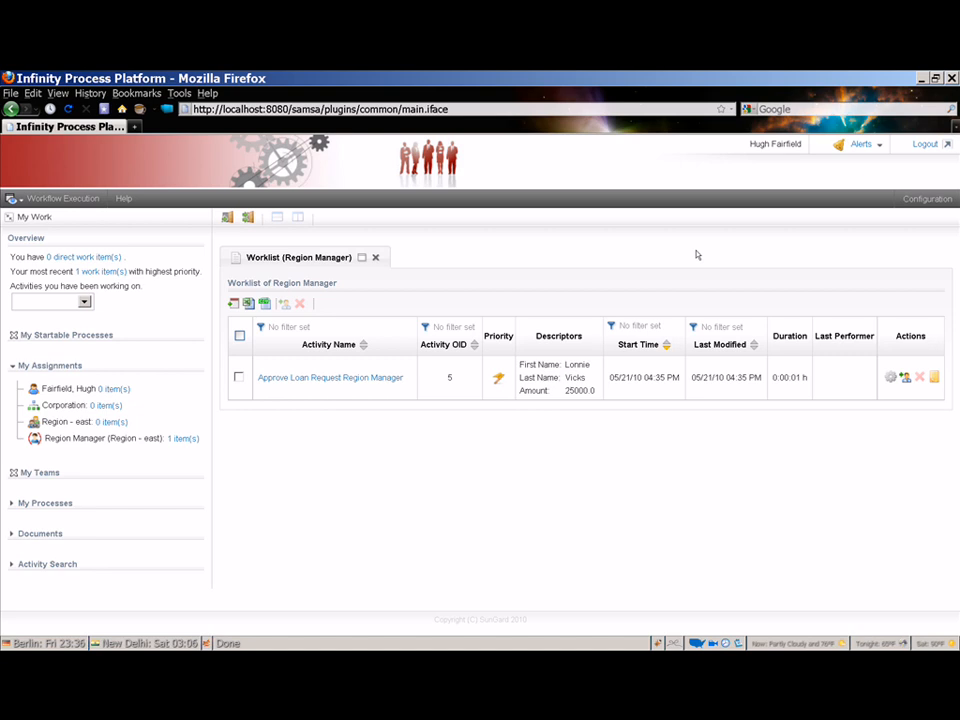
- Log out, sign back in as the sales agent, and start a new Loan Approval process
left_click(924, 145)
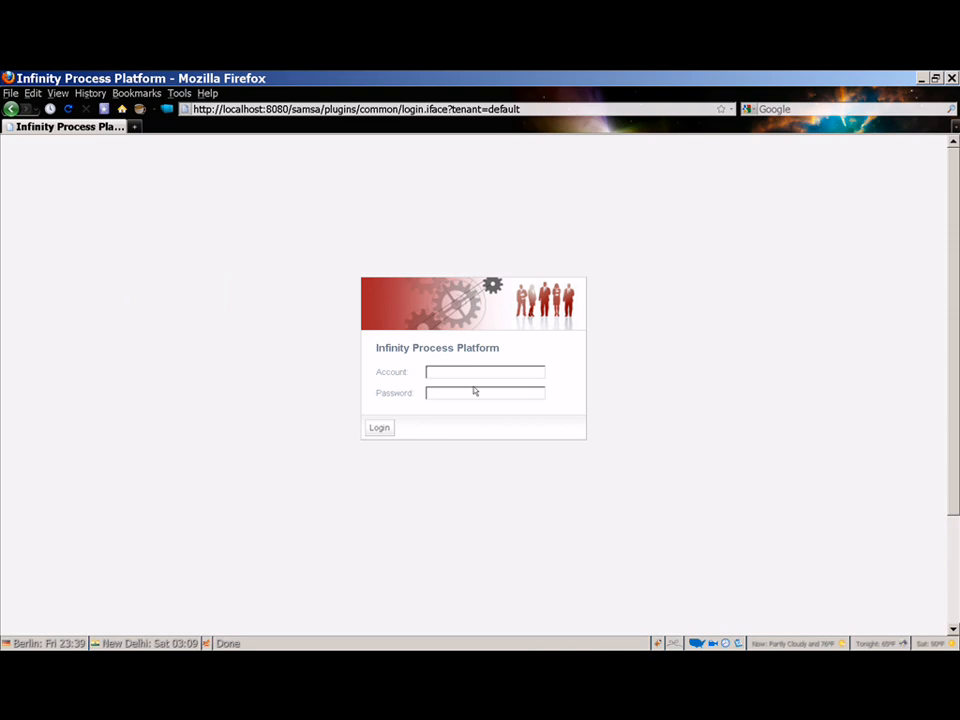
type("KellyW")
key("Tab")
type("••••••")
left_click(382, 427)
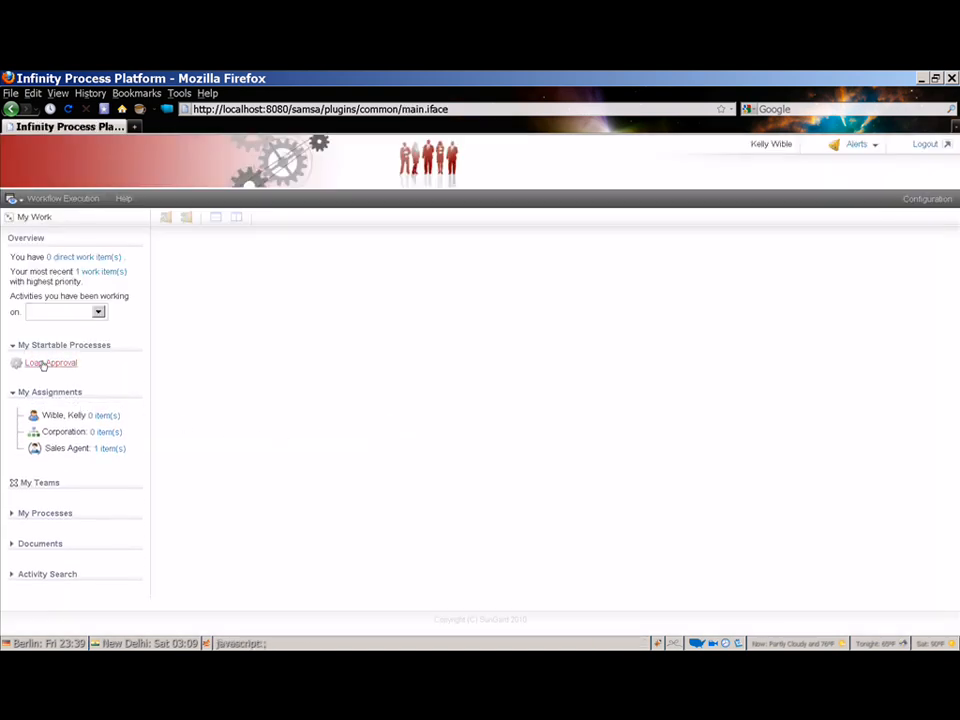
left_click(41, 362)
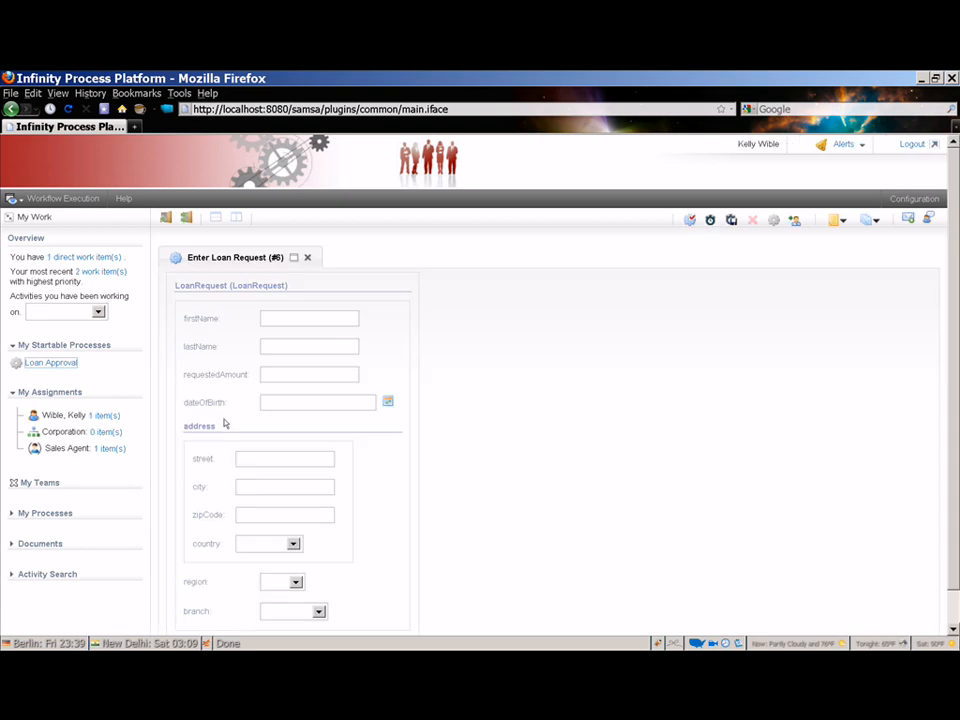
- Enter the applicant's first and last name and a requested amount of 15000
left_click(266, 318)
left_click(297, 342)
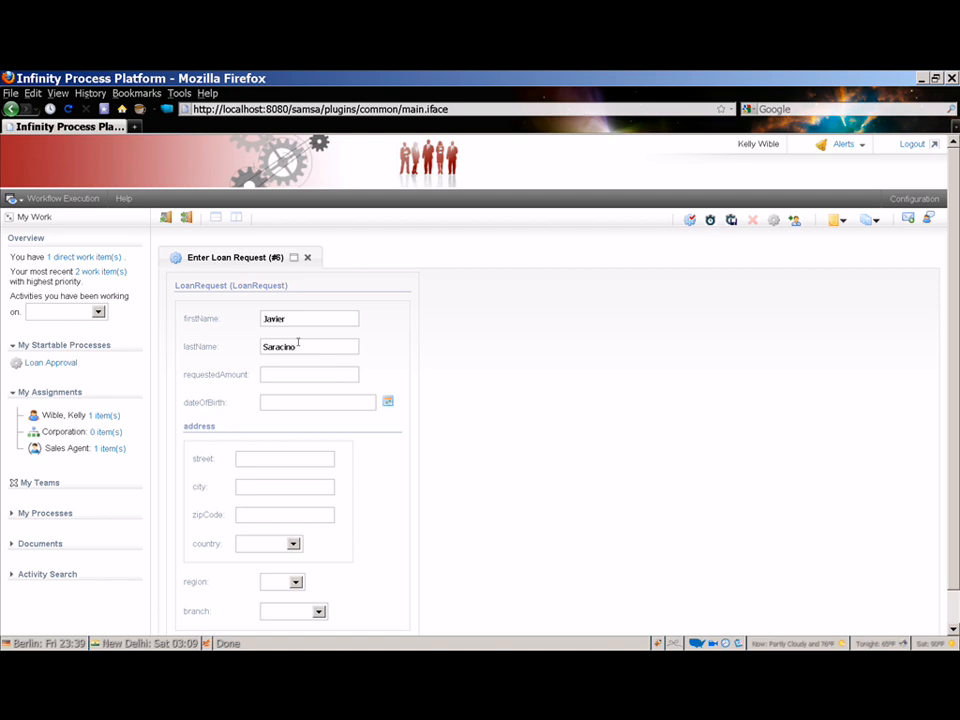
left_click(288, 373)
type("15000")
- Choose region East and branch Chelsea, then submit the loan request
left_click(296, 582)
left_click(295, 582)
left_click(276, 614)
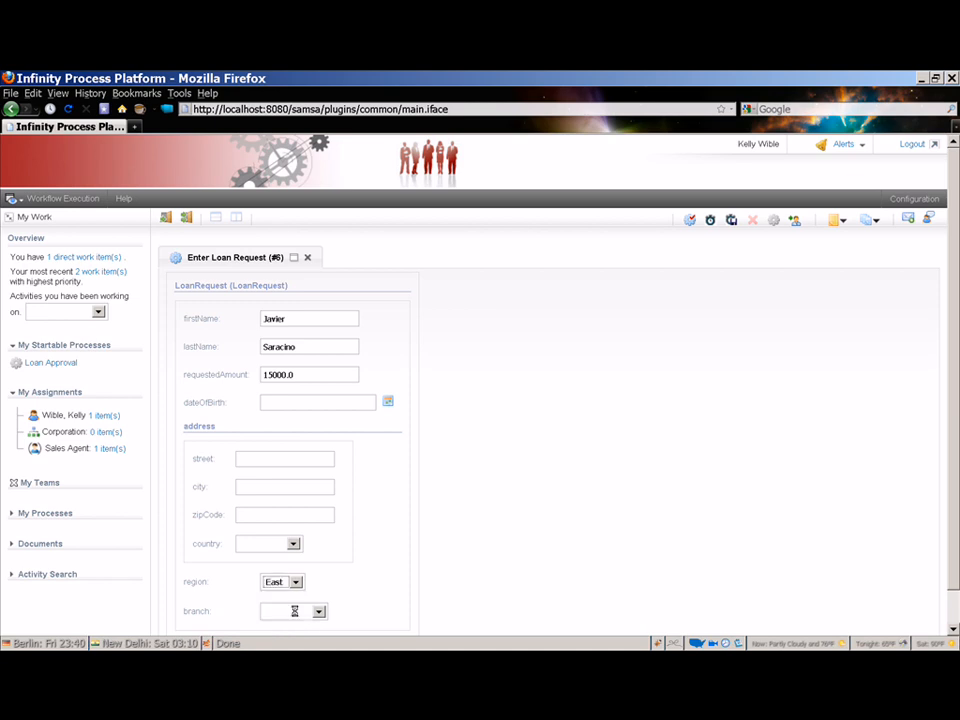
left_click(319, 611)
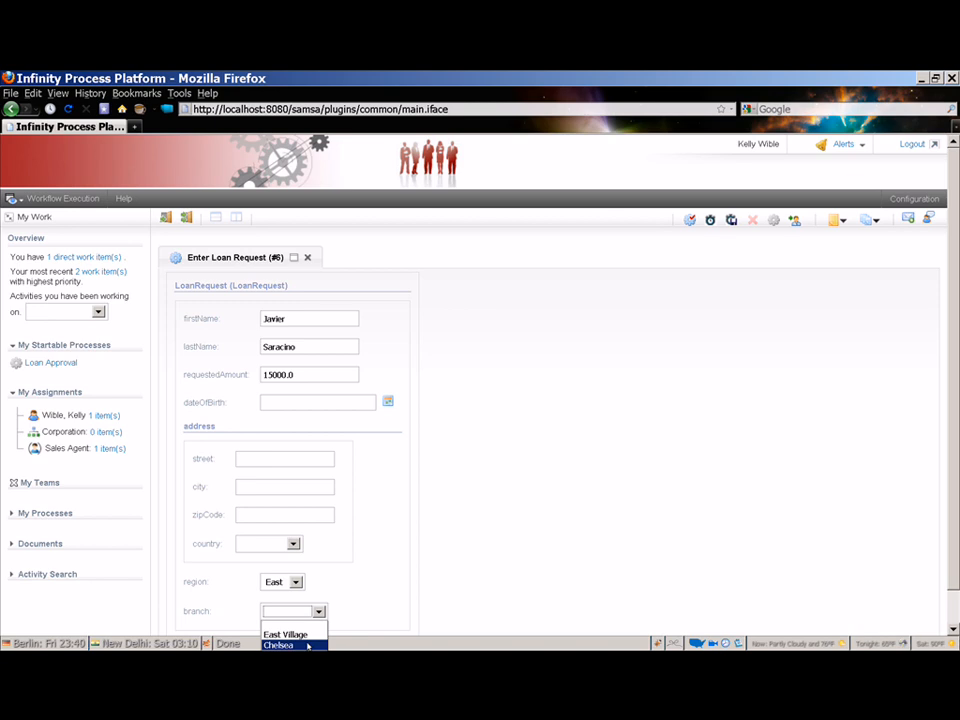
left_click(308, 646)
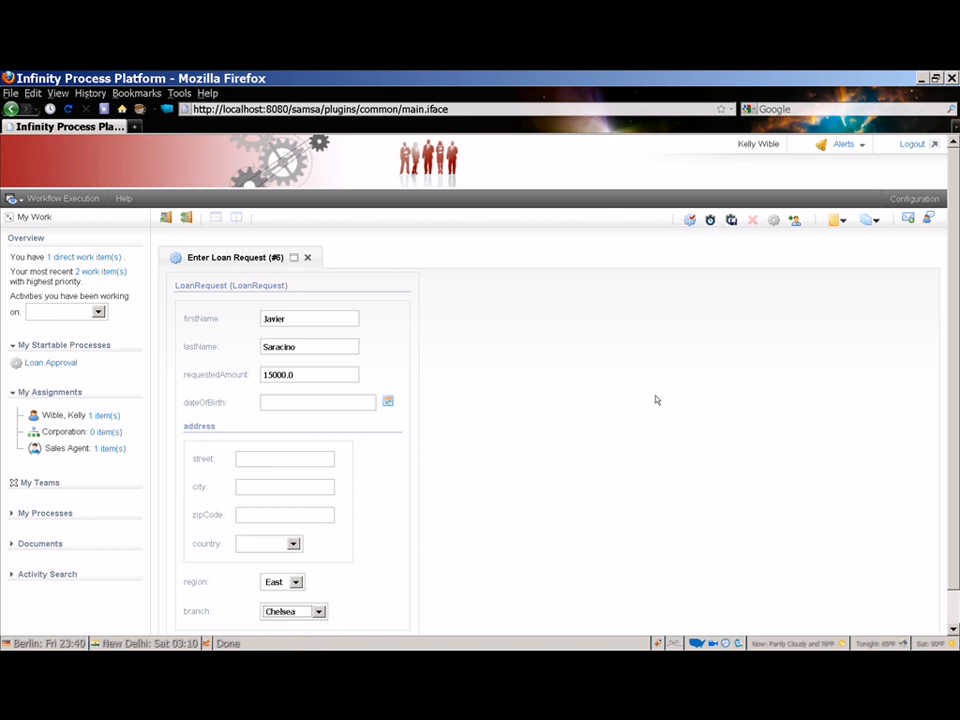
left_click(690, 221)
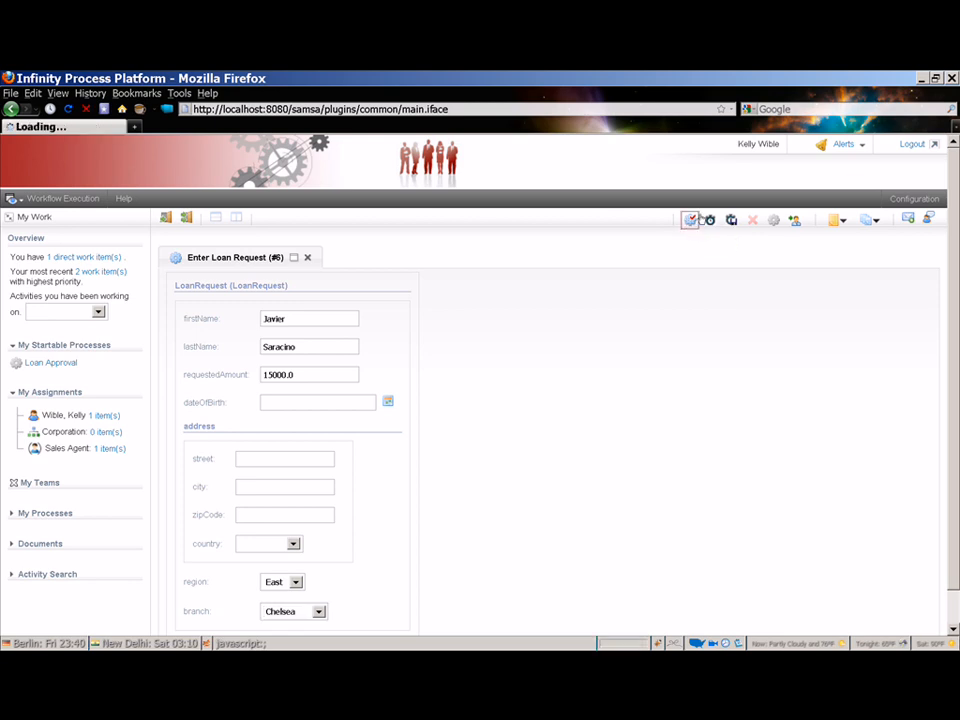
- Switch to the Chelsea branch manager's account and open the Branch Manager worklist item
left_click(920, 145)
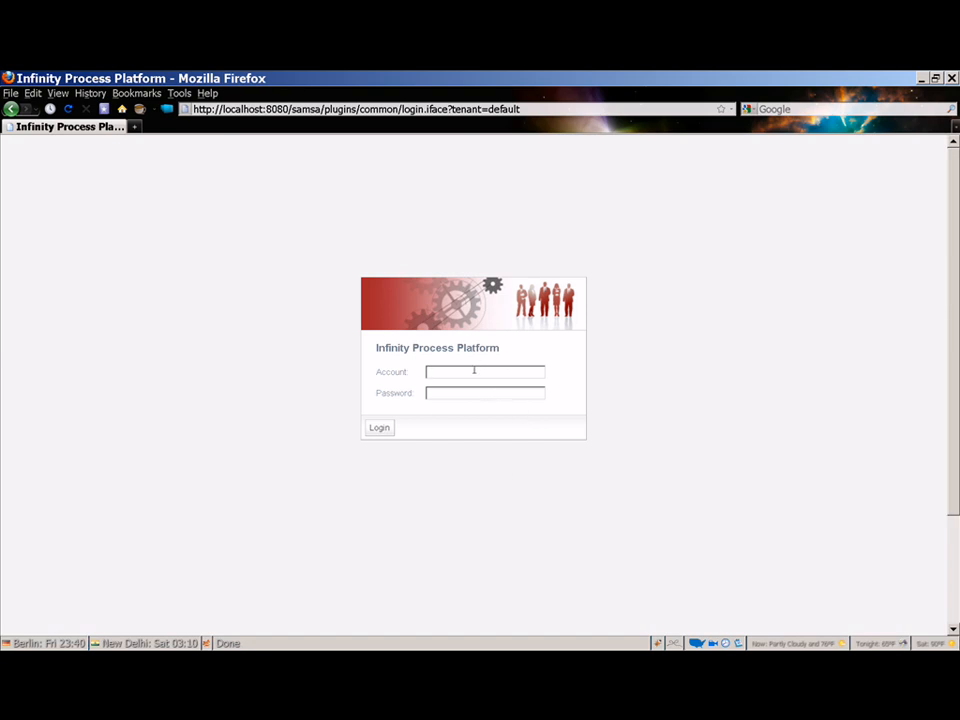
type("Karl")
type("nal")
key("Tab")
left_click(379, 428)
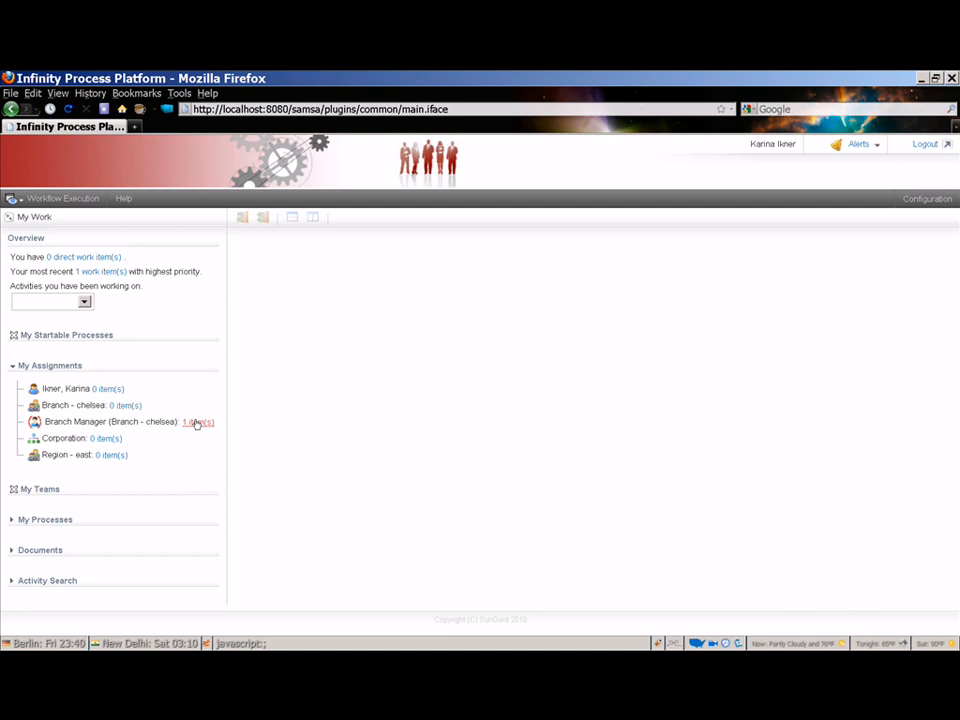
left_click(198, 423)
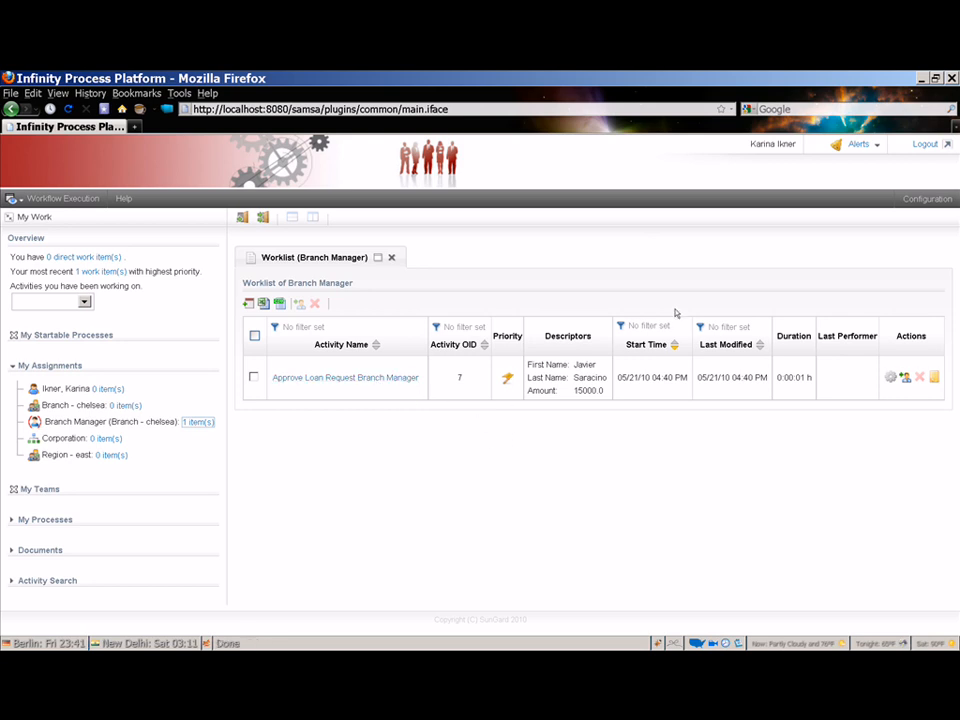
- Log out, sign back in as the sales agent, and start another Loan Approval process
left_click(923, 146)
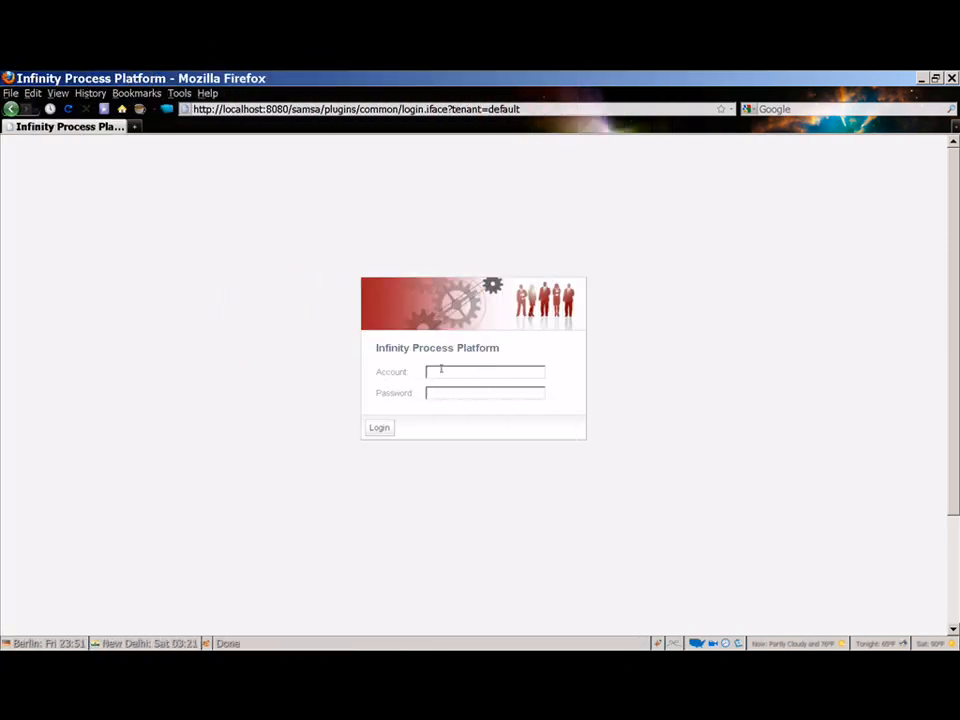
type("KellyW")
key("Tab")
type("******")
left_click(393, 428)
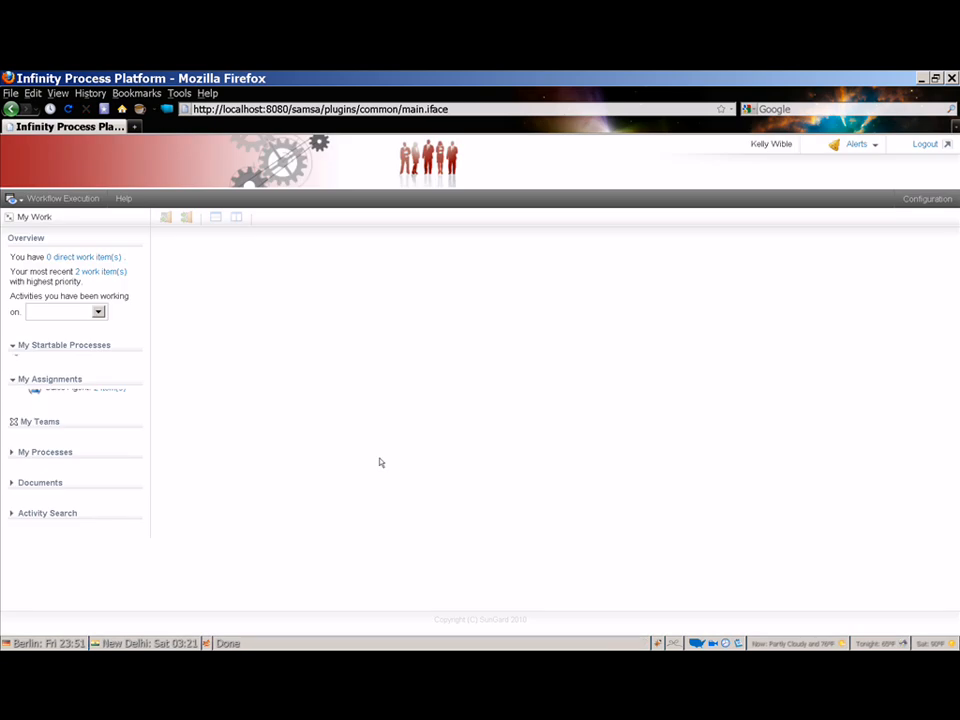
left_click(60, 363)
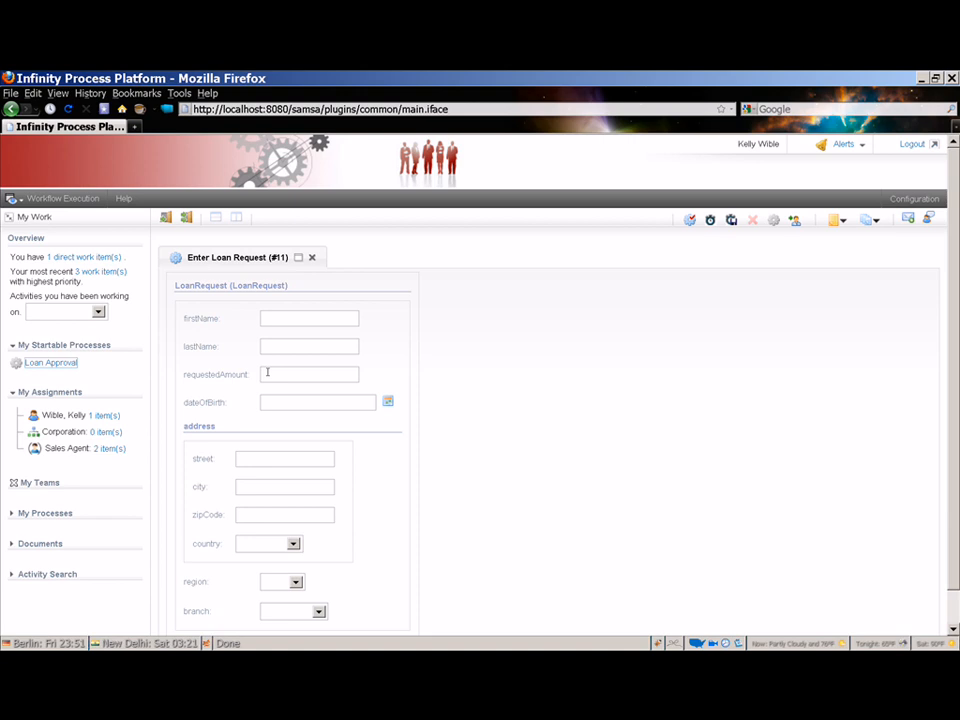
- Enter the applicant's first and last name, correcting a typo, and a requested amount of 16000
left_click(266, 319)
key("Tab")
left_click(292, 373)
type("16000")
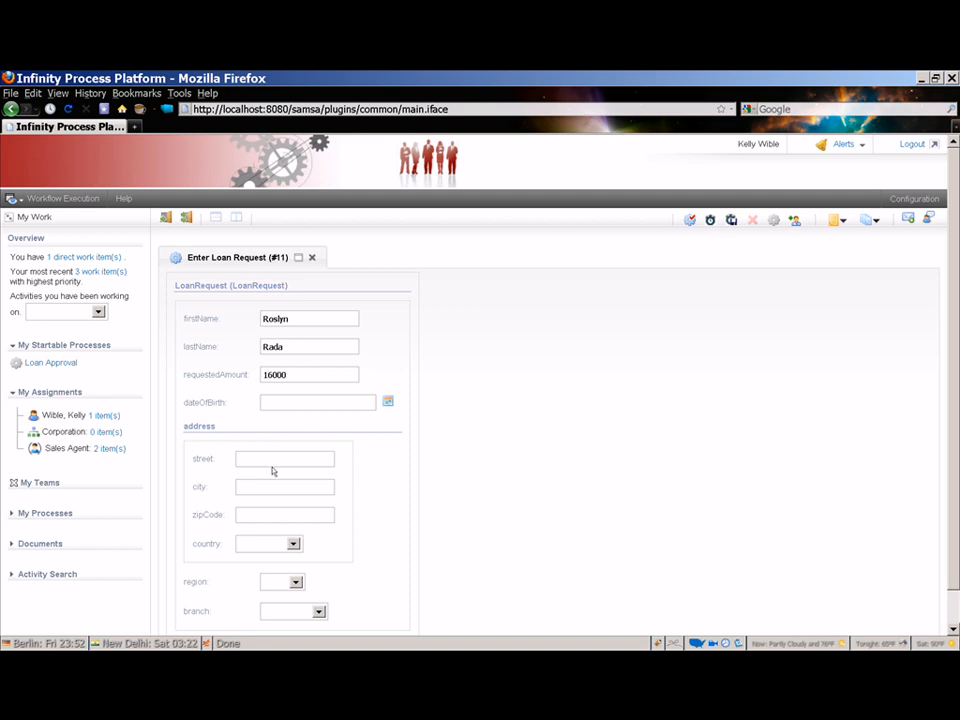
- Choose region East and branch East Village, then submit the loan request
scroll(364, 583, "down", 1)
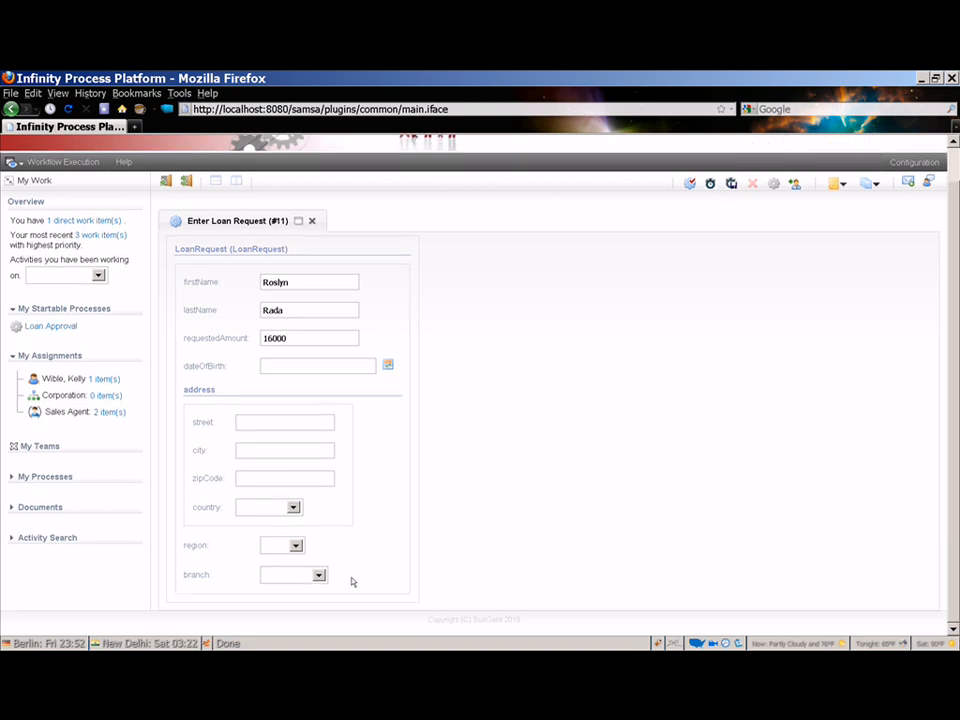
left_click(296, 547)
left_click(281, 579)
left_click(296, 547)
left_click(288, 579)
left_click(319, 576)
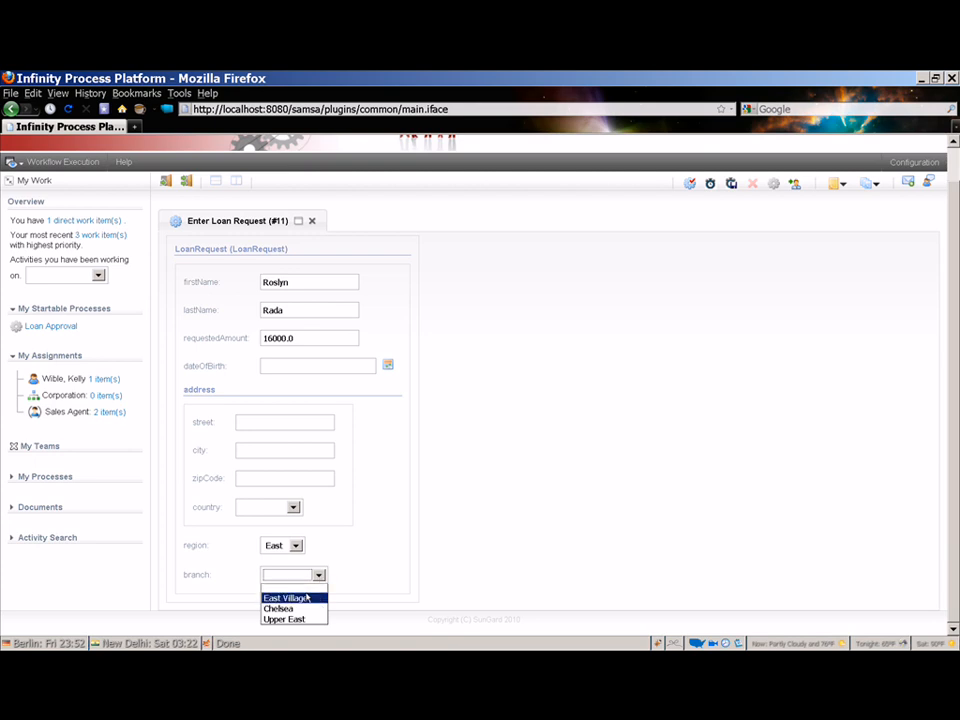
left_click(305, 597)
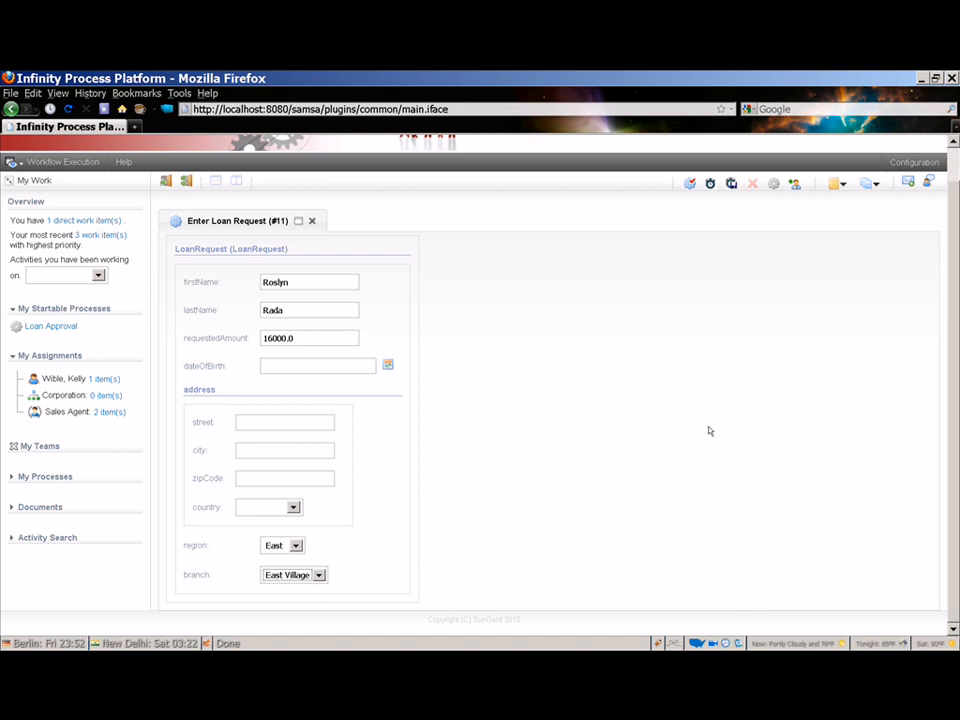
scroll(709, 431, "up", 2)
scroll(709, 431, "down", 1)
scroll(709, 431, "up", 1)
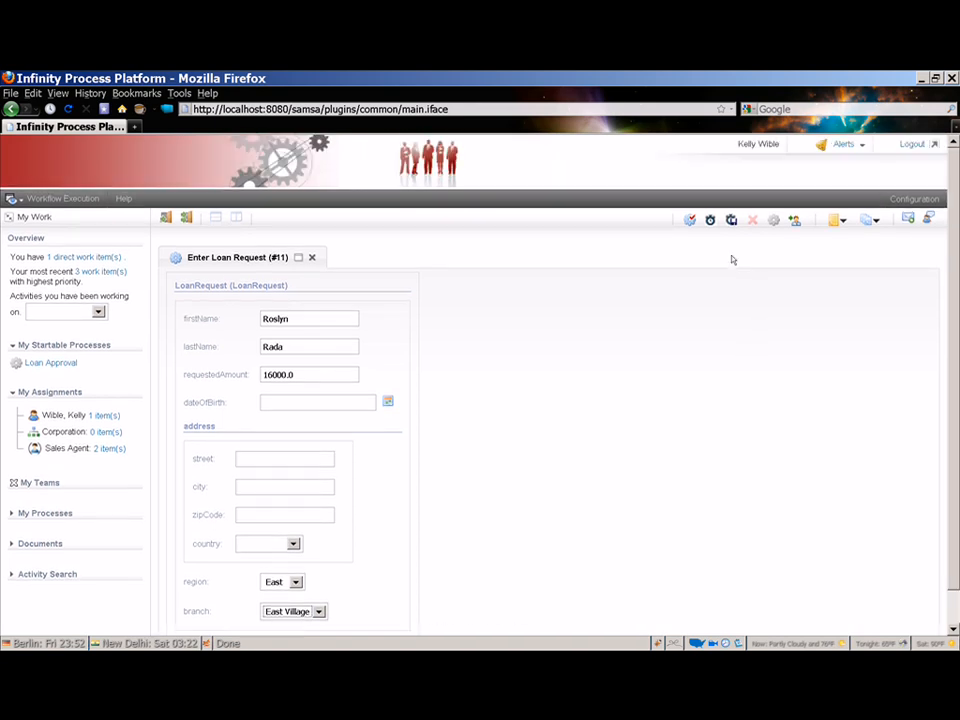
left_click(690, 221)
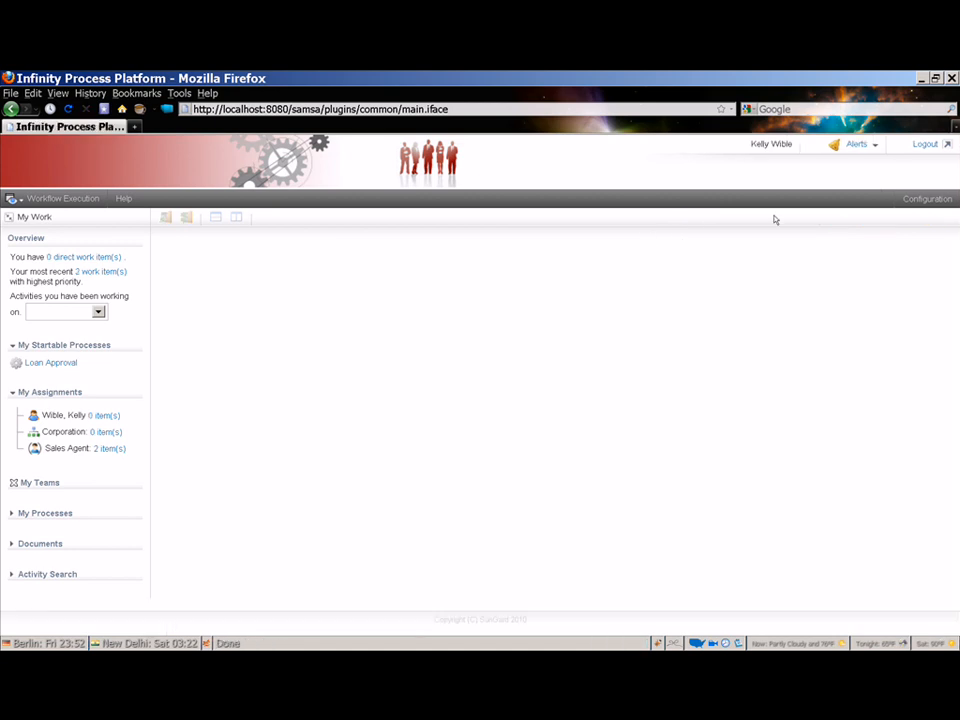
- Sign in as the east branch manager and open the Branch Manager (Region - east) worklist
left_click(926, 146)
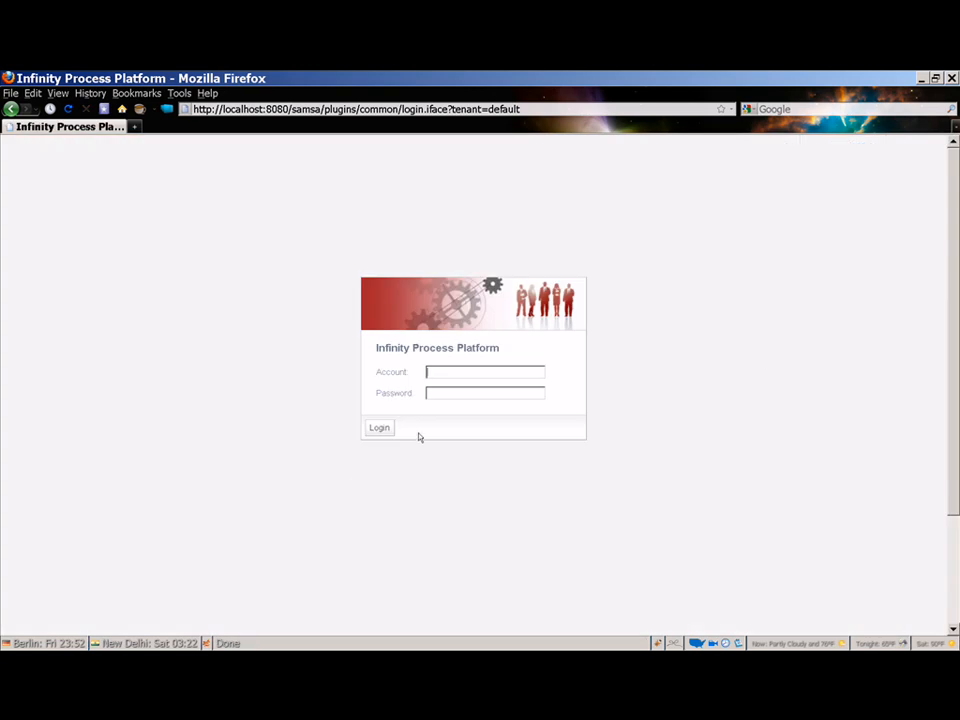
type("LorrieH")
key("Tab")
type("•••••••")
left_click(380, 428)
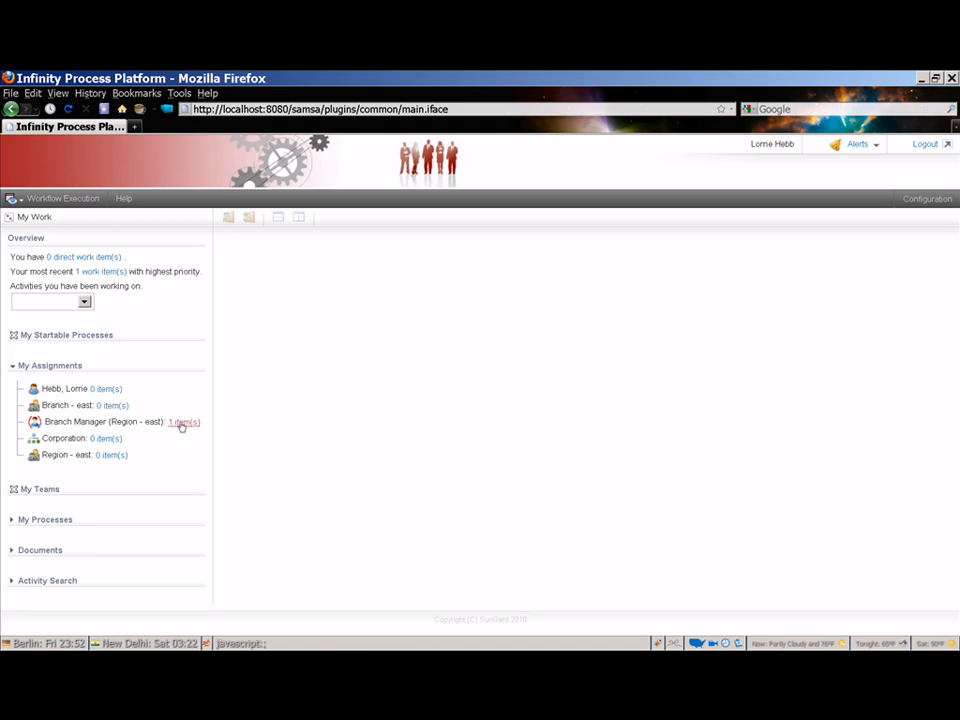
left_click(181, 423)
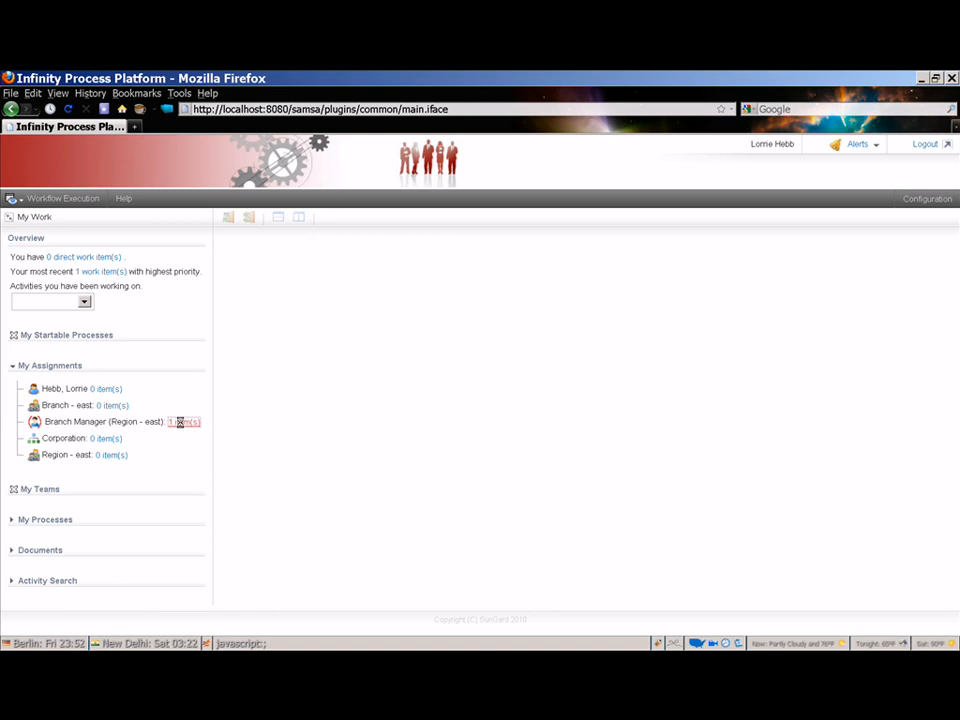